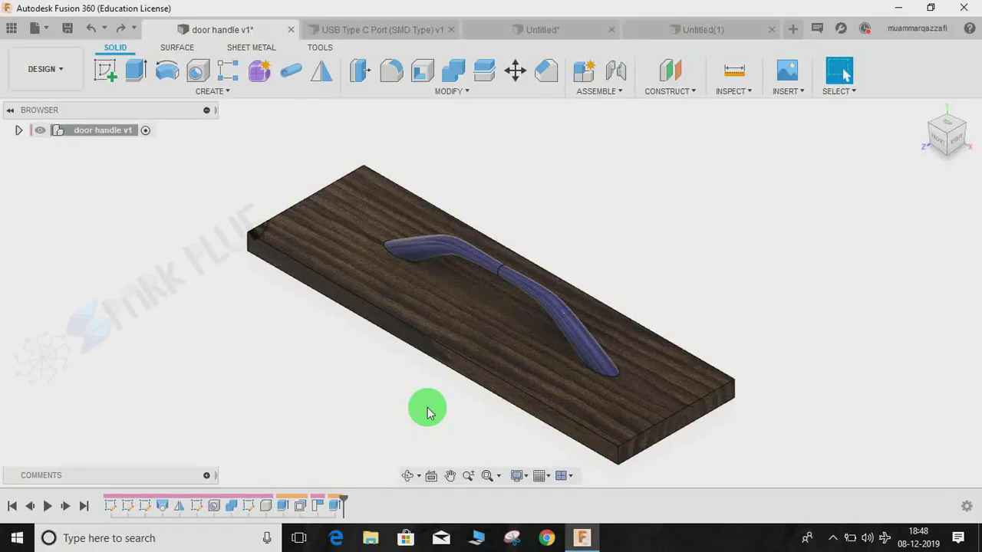
# Zoom and orbit around the existing door handle model to inspect its shape
pyautogui.scroll(3, 442, 402)
pyautogui.scroll(2, 445, 395)
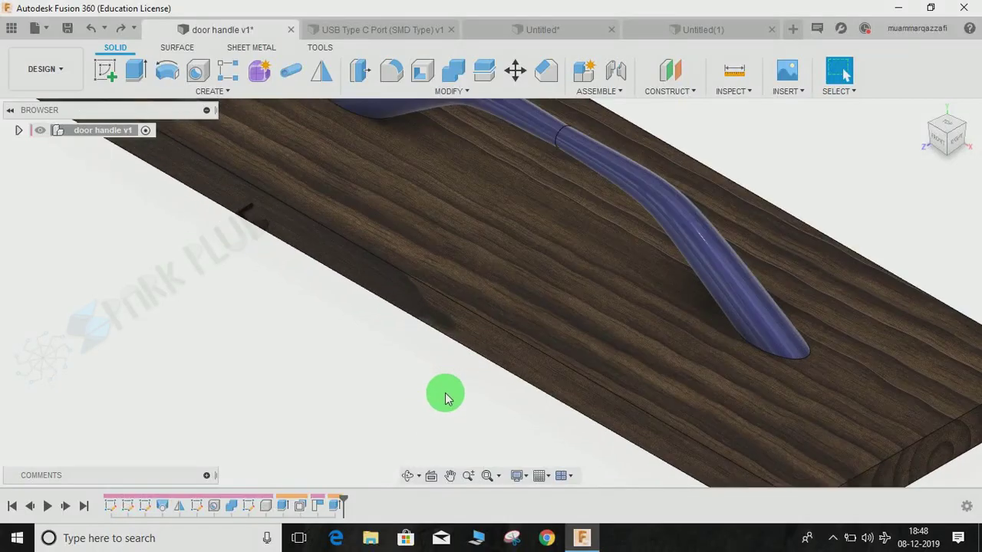
pyautogui.scroll(-2, 445, 430)
pyautogui.scroll(3, 558, 338)
pyautogui.scroll(-2, 361, 268)
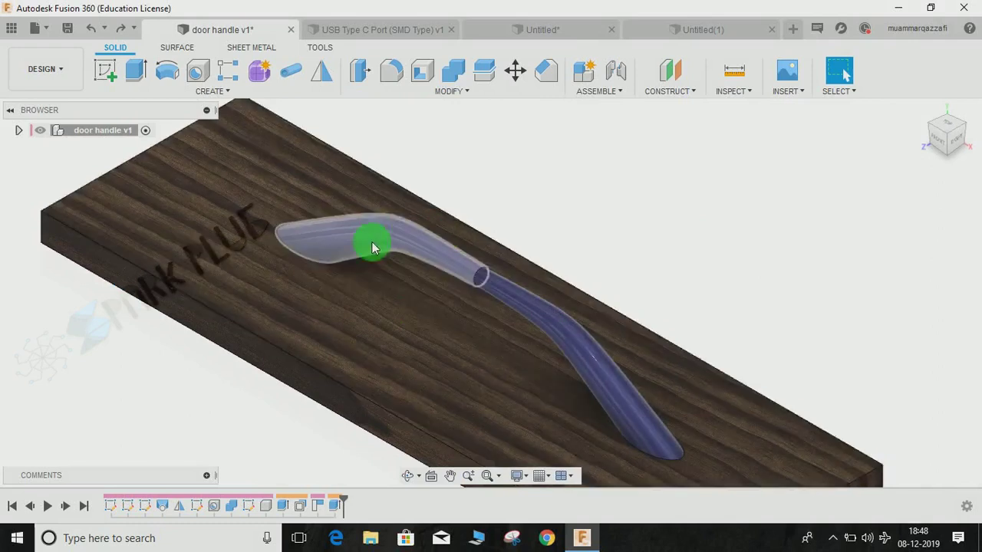
pyautogui.scroll(2, 576, 274)
pyautogui.scroll(-2, 559, 340)
pyautogui.moveTo(558, 339)
pyautogui.keyDown('shift'); pyautogui.mouseDown(button='middle')
pyautogui.moveTo(619, 329)
pyautogui.moveTo(621, 346)
pyautogui.moveTo(585, 355)
pyautogui.moveTo(634, 375)
pyautogui.moveTo(594, 345)
pyautogui.mouseUp(button='middle'); pyautogui.keyUp('shift')
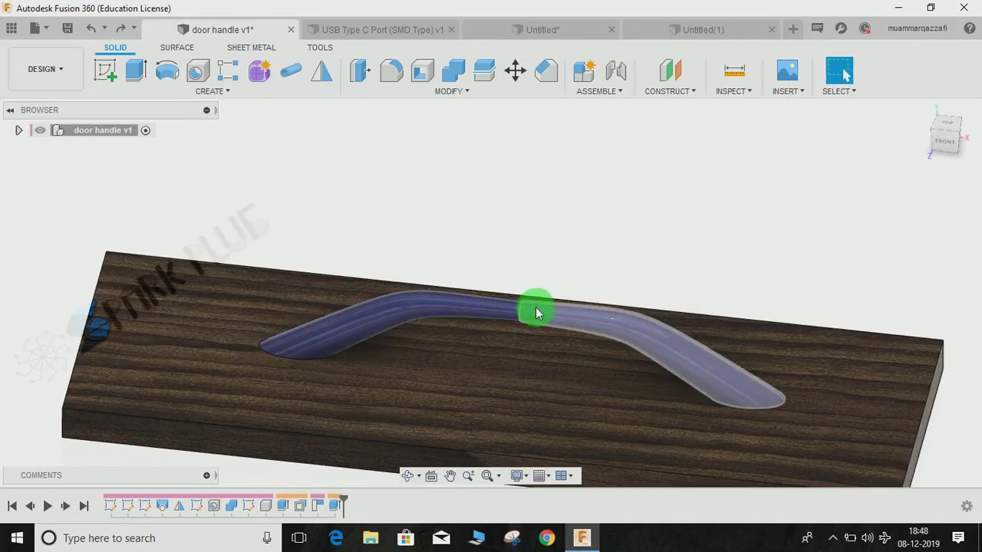
pyautogui.keyDown('shift'); pyautogui.moveTo(532, 307); pyautogui.dragTo(500, 309, button='middle'); pyautogui.keyUp('shift')
pyautogui.scroll(3, 511, 314)
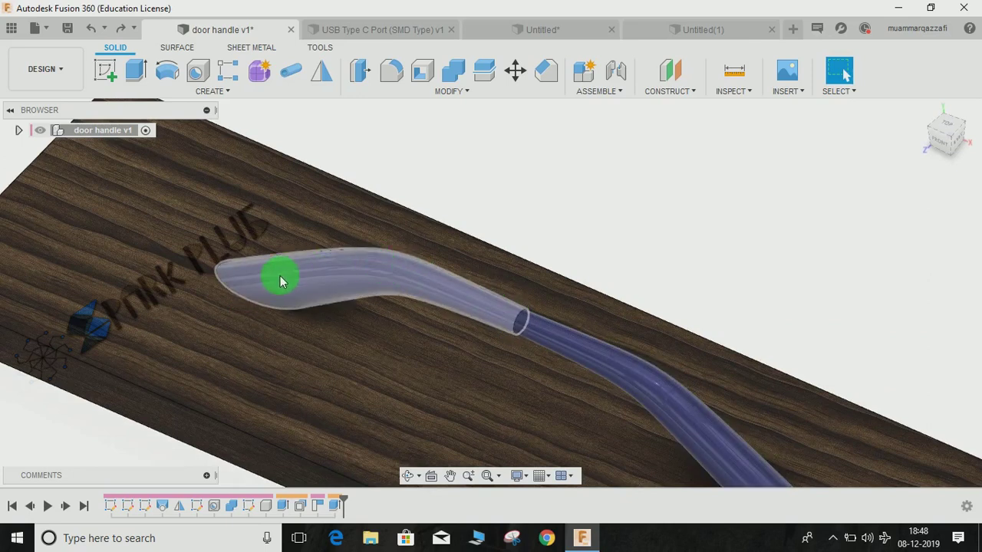
pyautogui.keyDown('shift'); pyautogui.moveTo(311, 304); pyautogui.dragTo(328, 275, button='middle'); pyautogui.keyUp('shift')
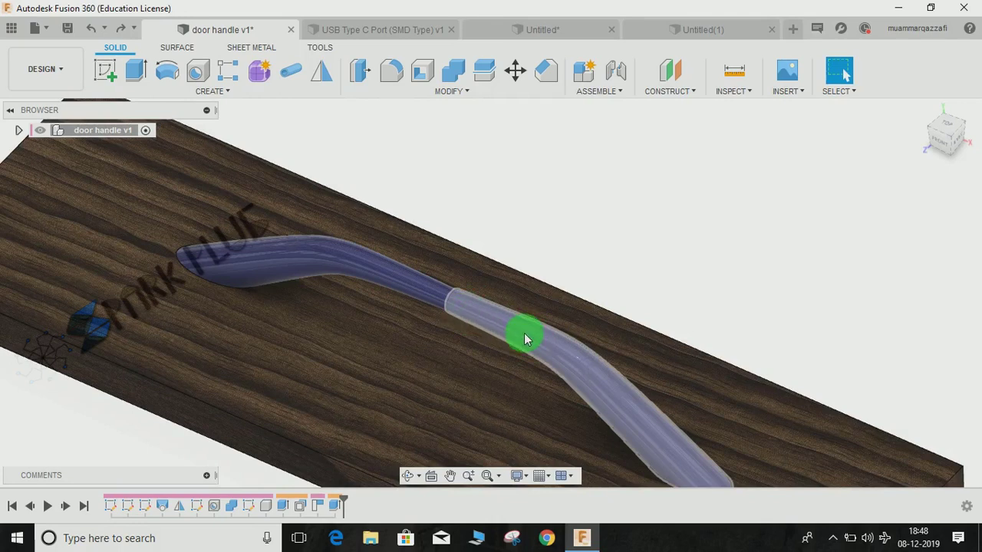
pyautogui.scroll(-5, 524, 333)
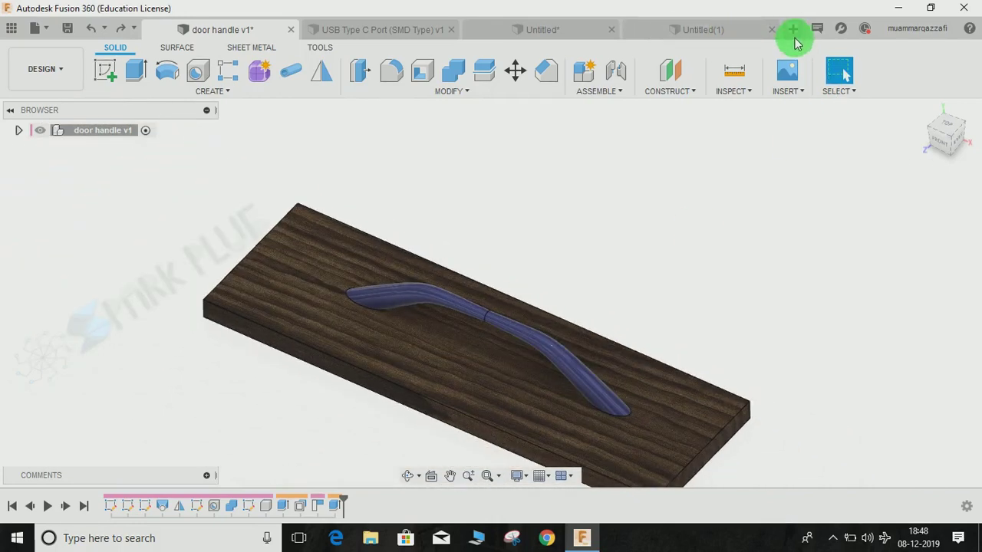
# Start a new design with a sketch on the horizontal XY plane
pyautogui.click(793, 30)
pyautogui.click(107, 71)
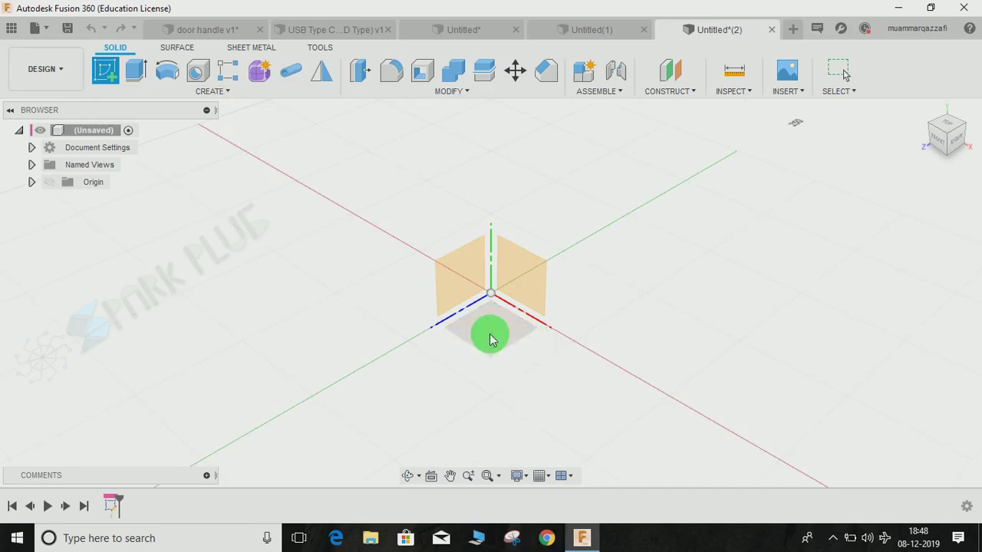
pyautogui.click(492, 340)
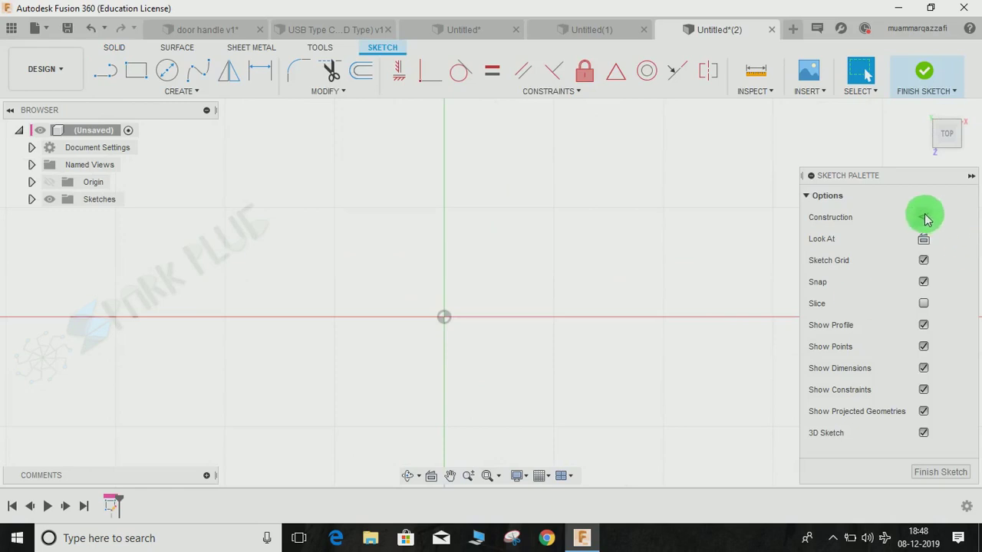
# Draw vertical and horizontal construction lines out from the origin
pyautogui.click(924, 219)
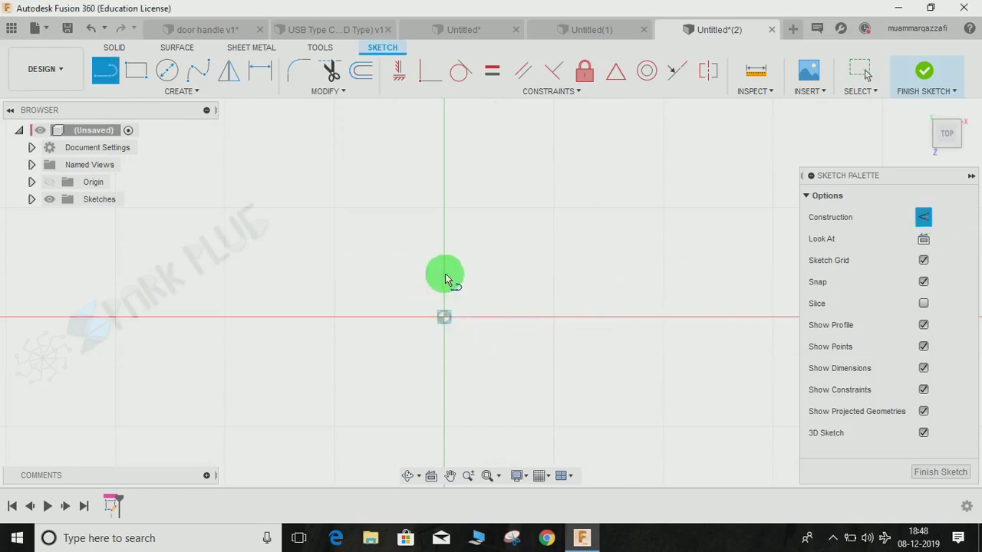
pyautogui.click(444, 317)
pyautogui.click(445, 126)
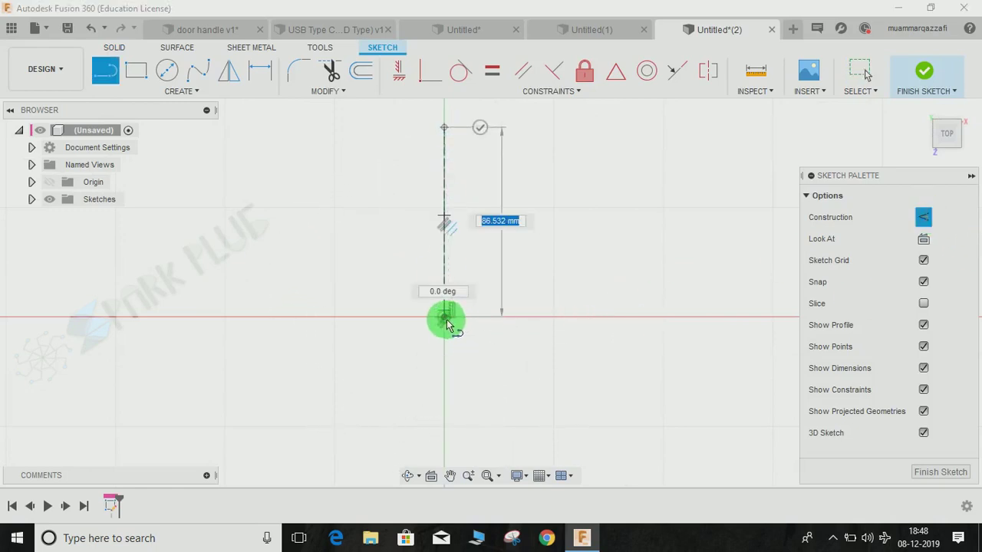
pyautogui.click(480, 128)
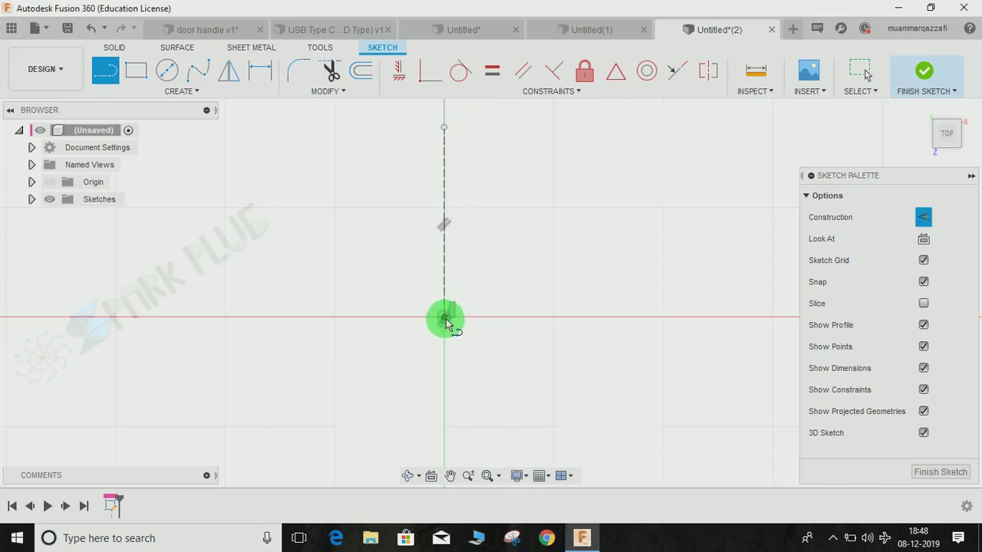
pyautogui.click(256, 317)
pyautogui.press('Escape')
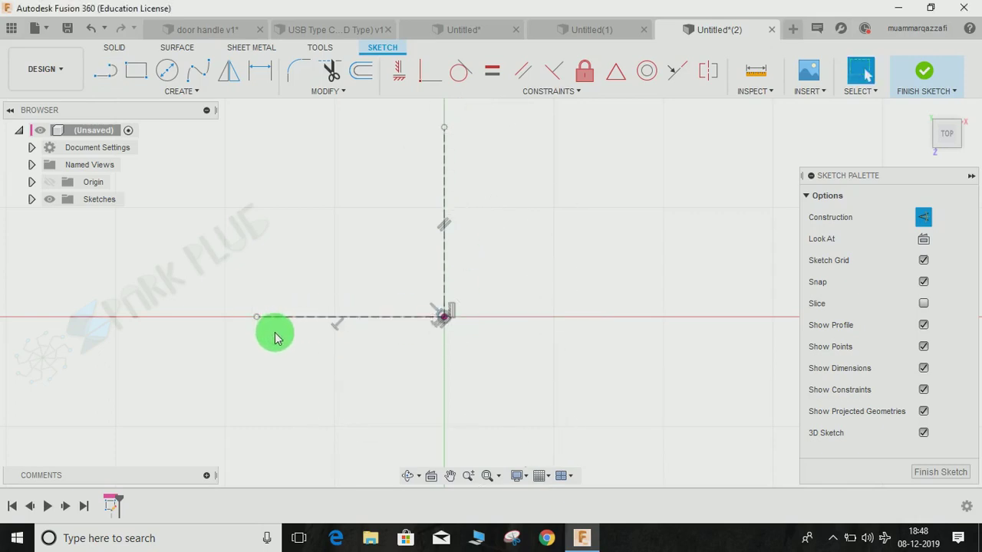
pyautogui.moveTo(276, 337); pyautogui.dragTo(432, 405, button='middle')
pyautogui.moveTo(388, 376); pyautogui.dragTo(209, 230, button='middle')
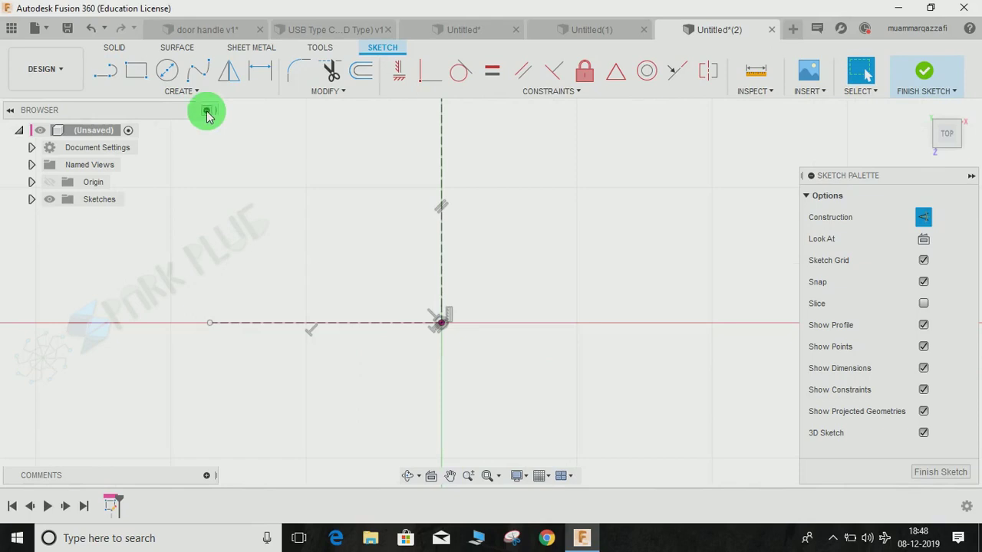
pyautogui.click(181, 91)
pyautogui.click(140, 189)
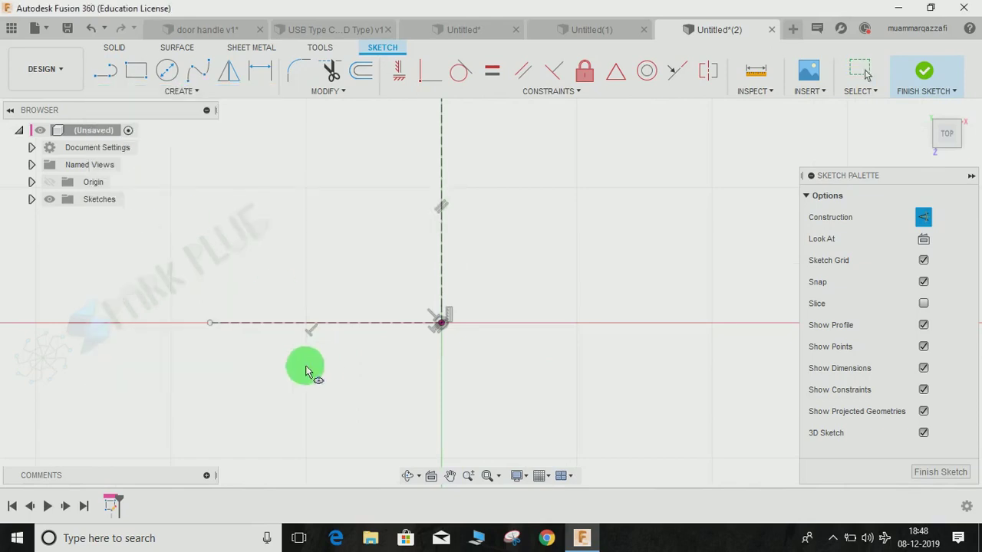
# Draw a solid ellipse centred on the horizontal construction line, left of the origin
pyautogui.click(257, 335)
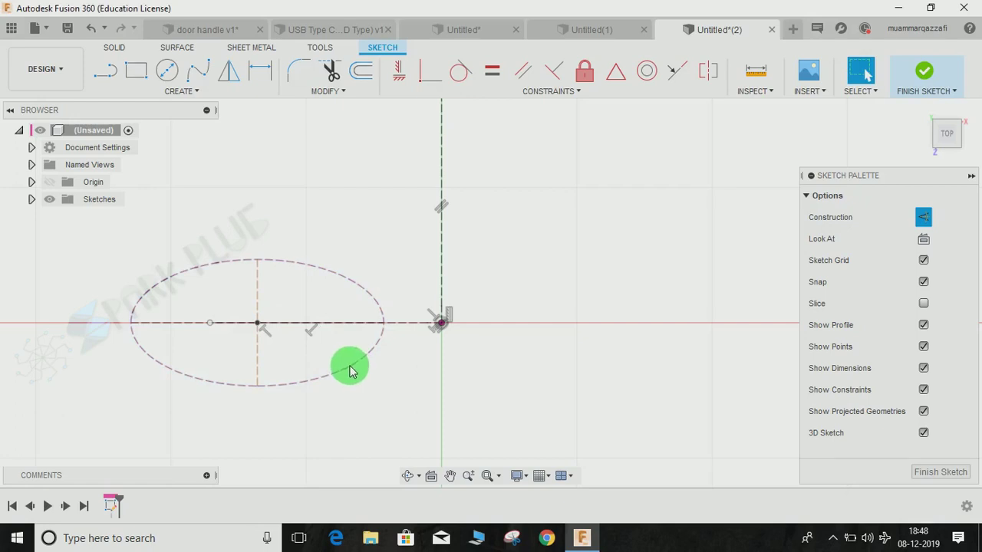
pyautogui.click(349, 371)
pyautogui.click(923, 261)
pyautogui.press('Escape')
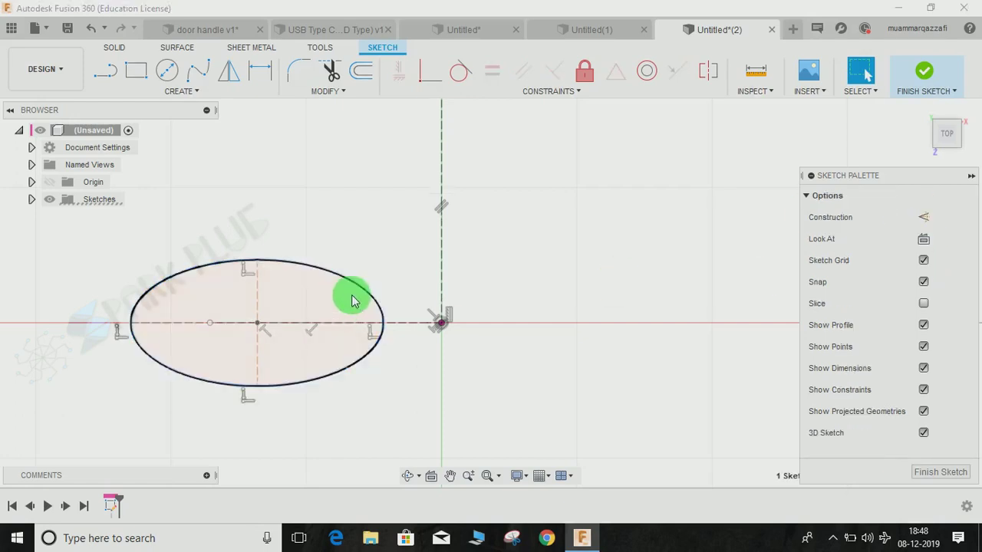
pyautogui.click(373, 298)
pyautogui.click(696, 223)
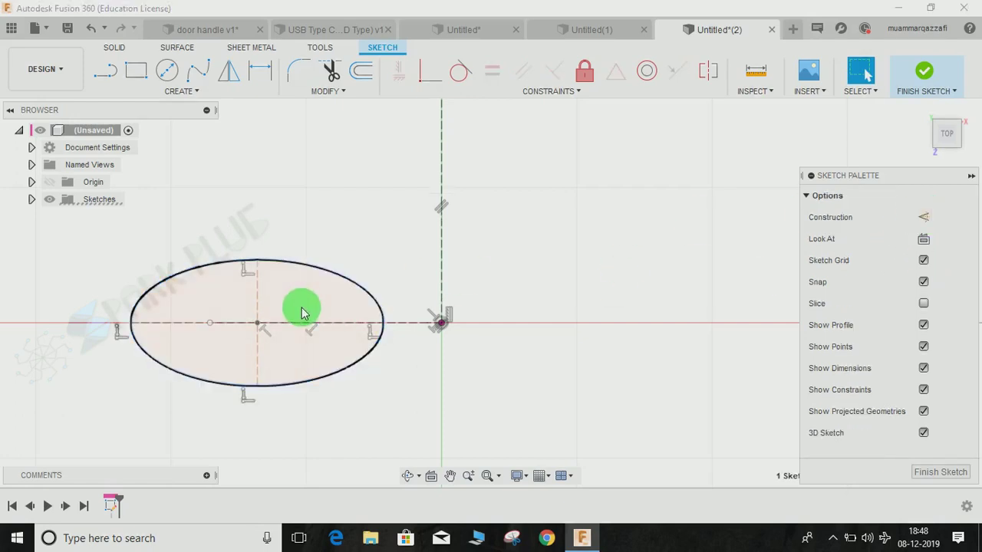
pyautogui.click(256, 294)
pyautogui.moveTo(219, 276); pyautogui.dragTo(217, 255)
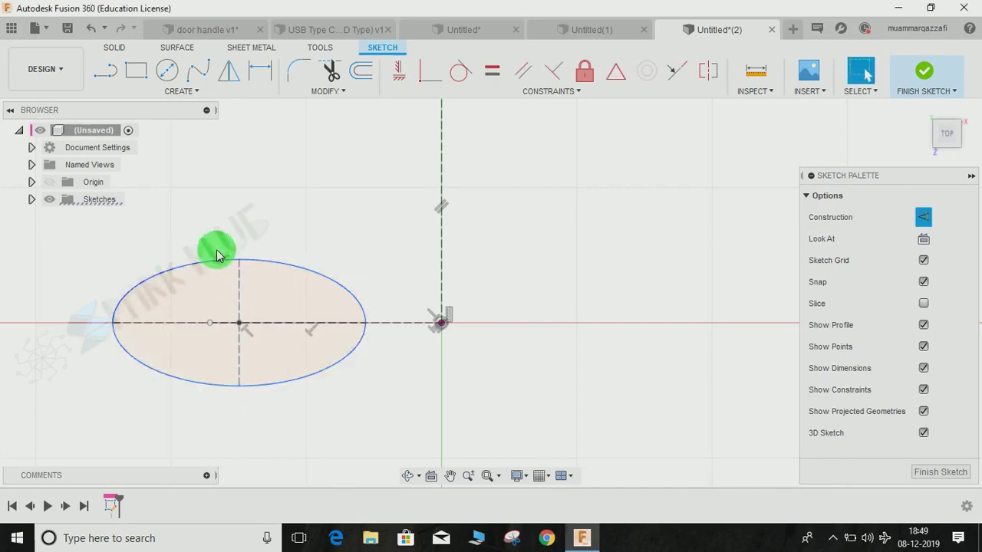
# Dimension the ellipse 9.5 mm tall and 20 mm wide
pyautogui.press('d')
pyautogui.click(237, 289)
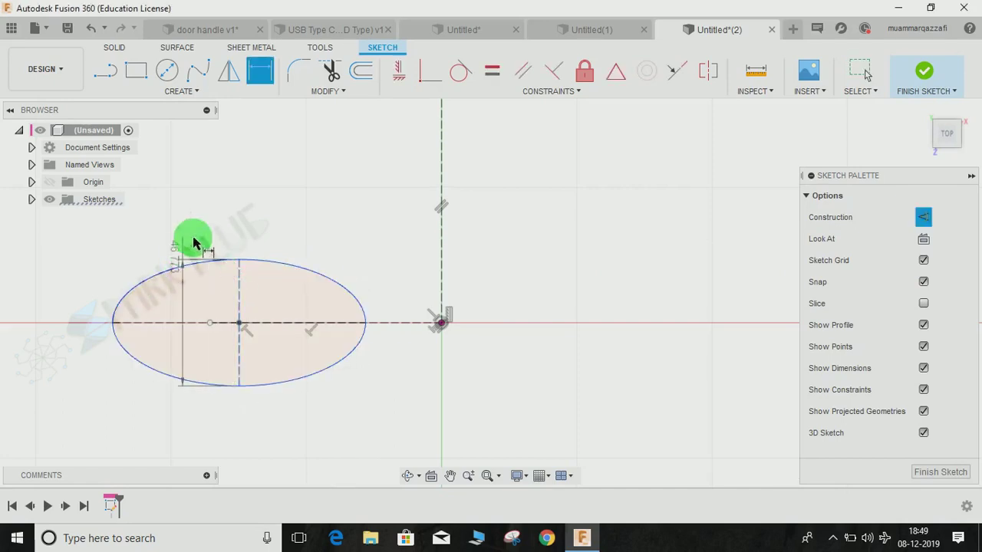
pyautogui.click(225, 205)
pyautogui.write('9.5')
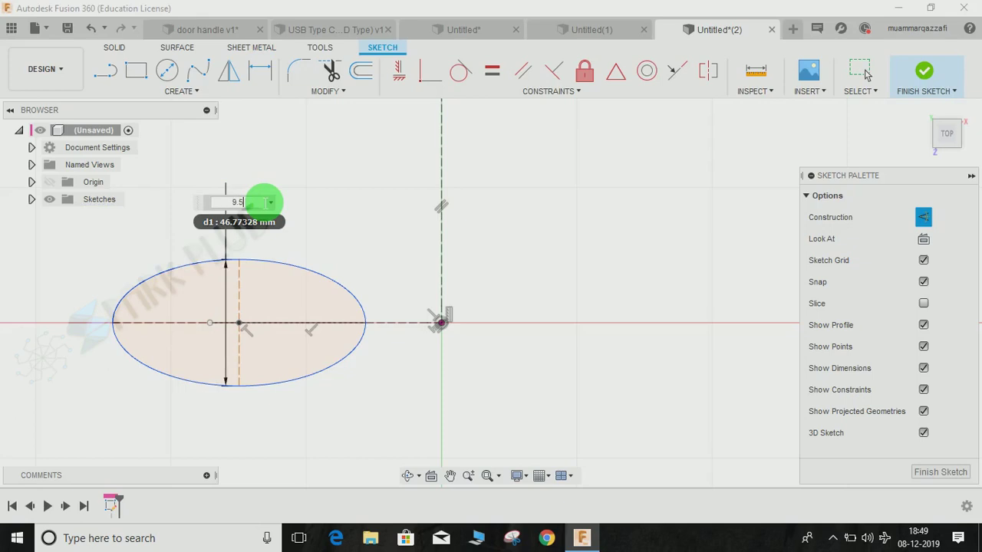
pyautogui.press('Return')
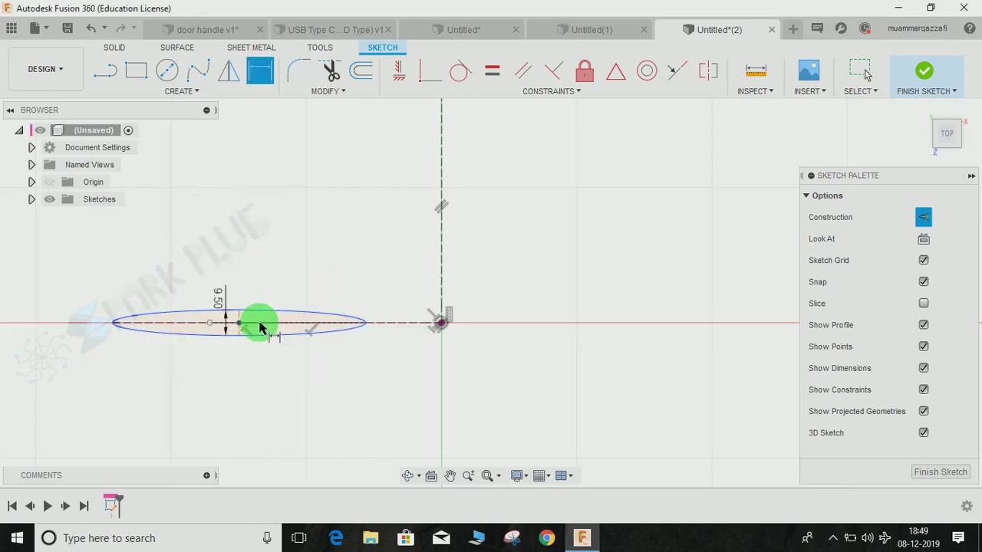
pyautogui.moveTo(259, 328); pyautogui.dragTo(261, 273)
pyautogui.press('Escape')
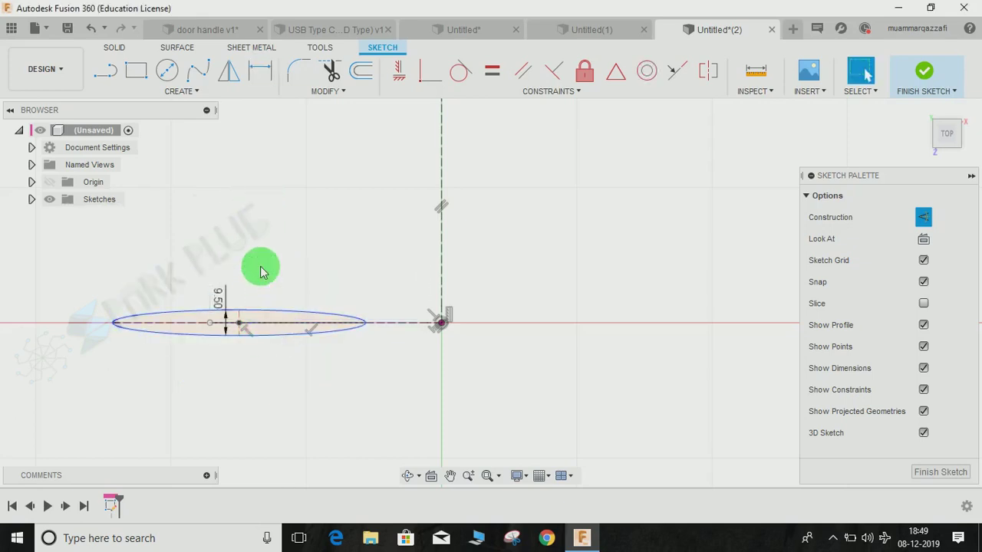
pyautogui.press('d')
pyautogui.moveTo(175, 329); pyautogui.dragTo(206, 258)
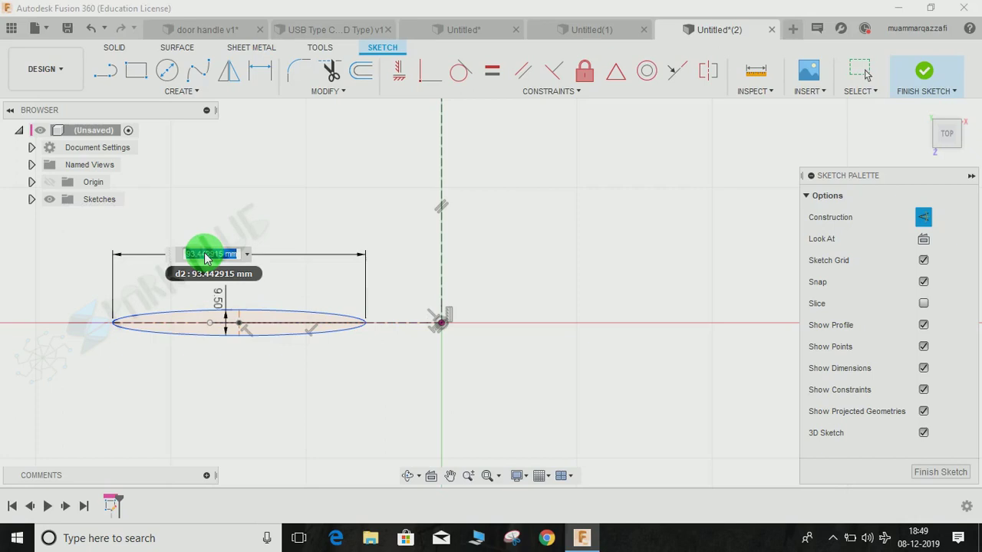
pyautogui.press('Return')
# Place the ellipse centre 60 mm from the origin and finish the sketch
pyautogui.scroll(1, 206, 257)
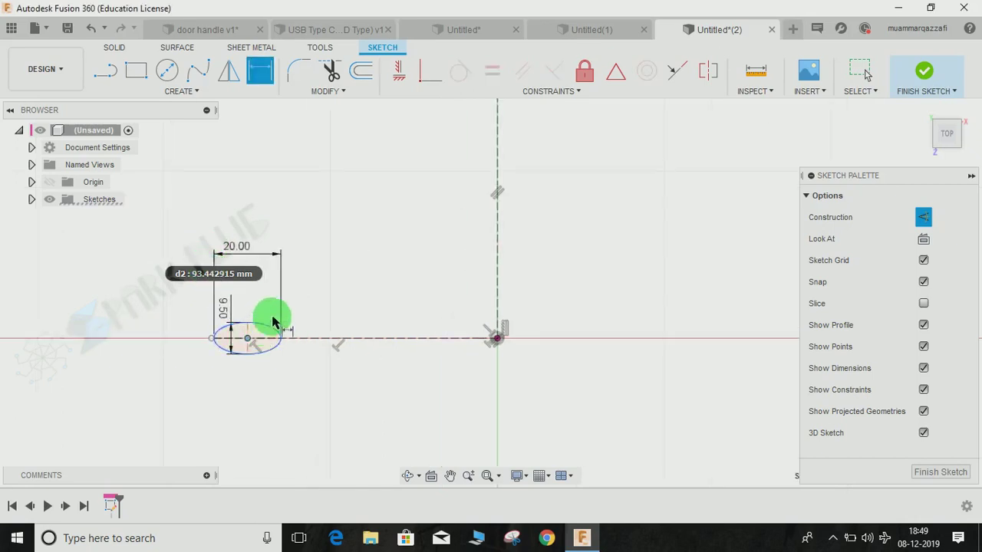
pyautogui.click(513, 329)
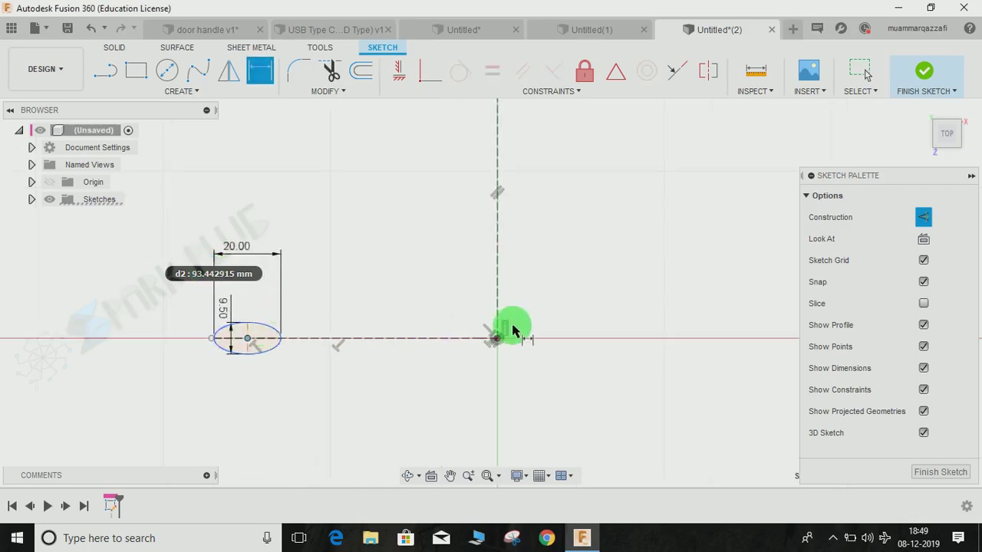
pyautogui.click(328, 201)
pyautogui.write('60')
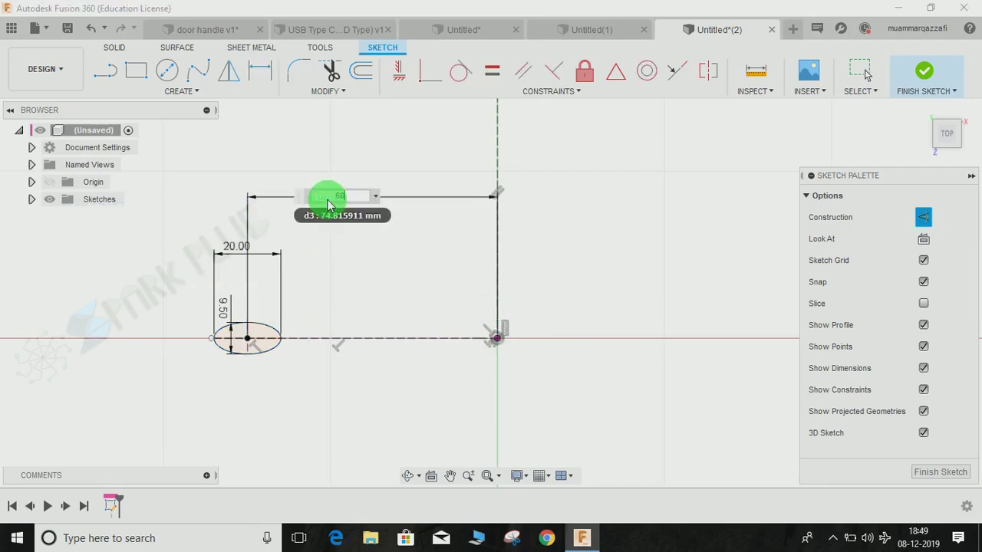
pyautogui.press('Return')
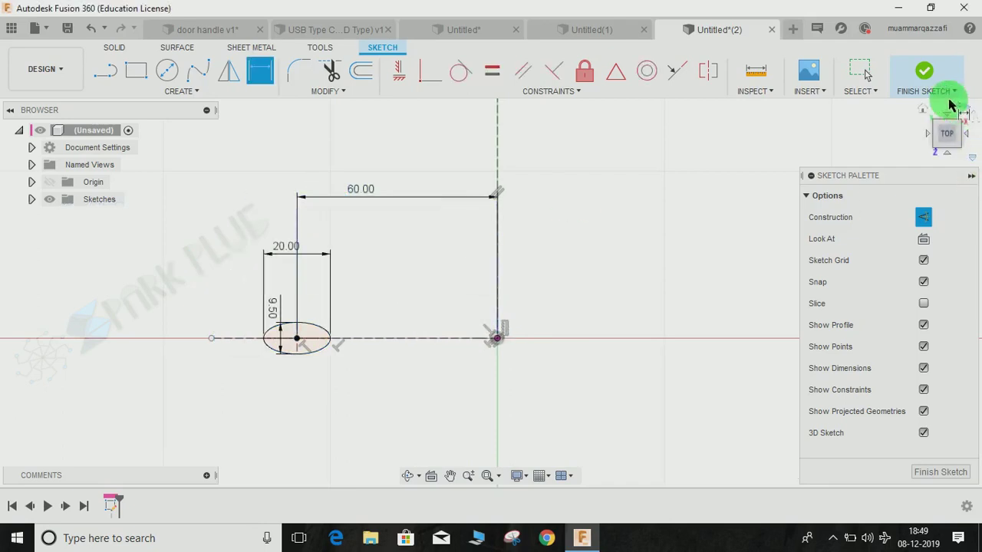
pyautogui.click(922, 75)
# Sketch a 5 mm diameter circle on the side plane above the origin
pyautogui.click(514, 330)
pyautogui.click(105, 77)
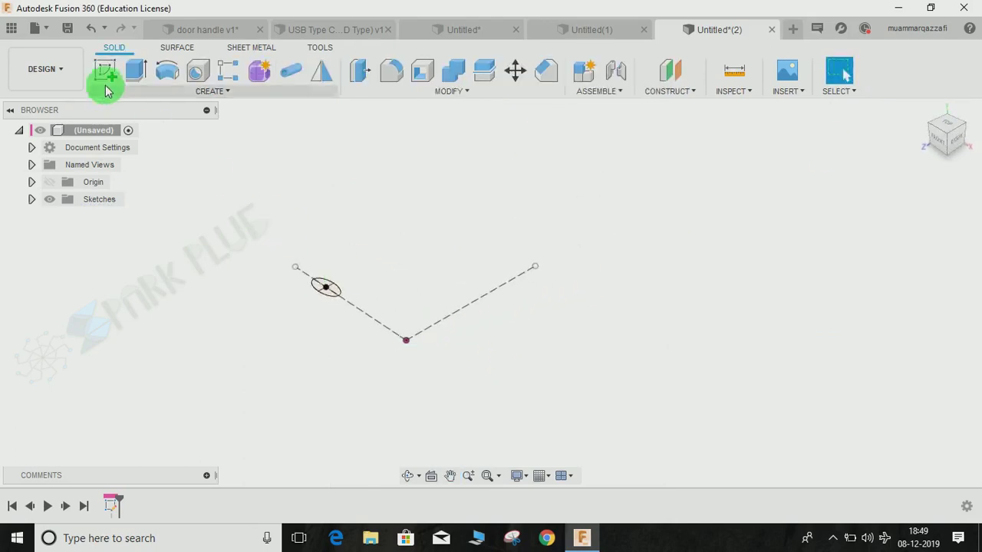
pyautogui.click(378, 313)
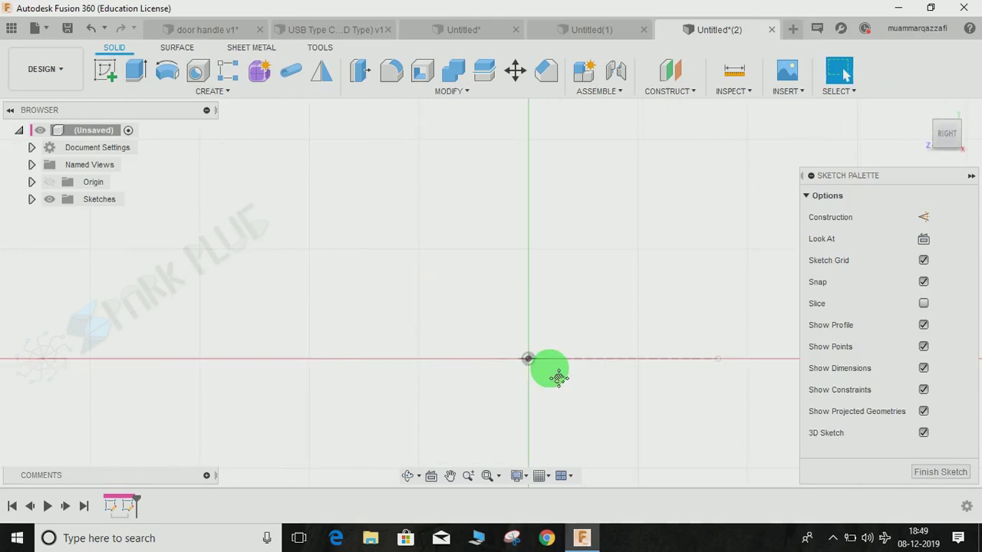
pyautogui.press('c')
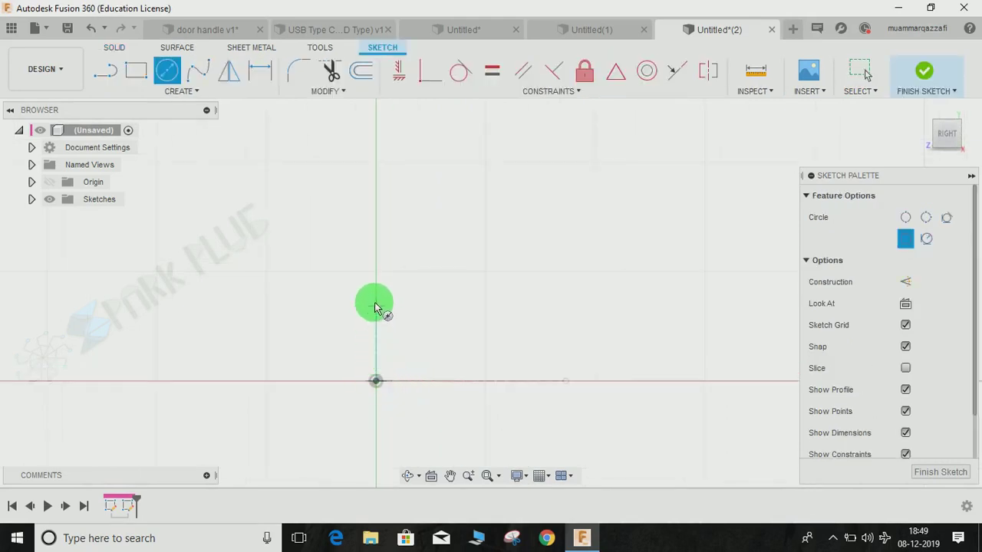
pyautogui.moveTo(375, 307); pyautogui.dragTo(386, 315)
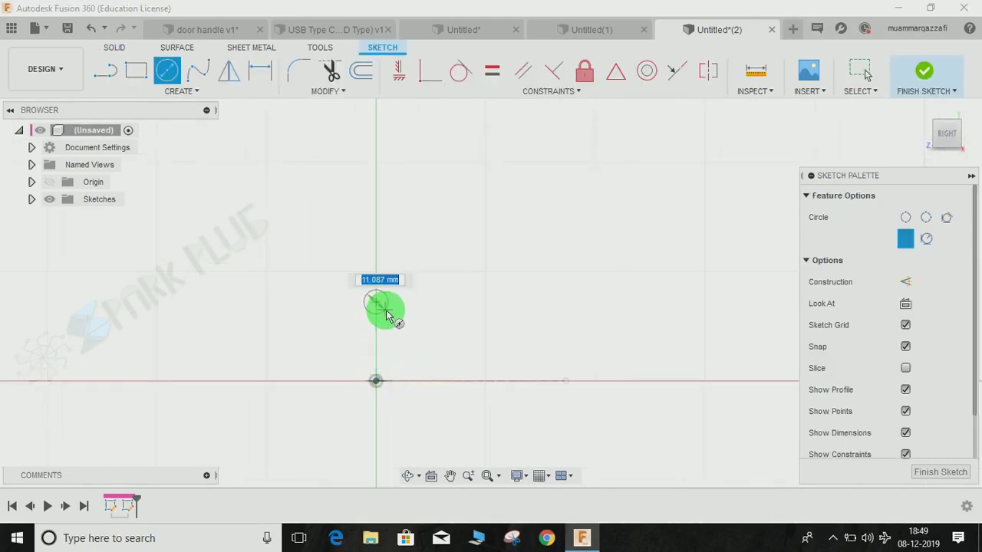
pyautogui.press('Return')
# Dimension the circle centre 20 mm above the origin and finish the sketch
pyautogui.press('d')
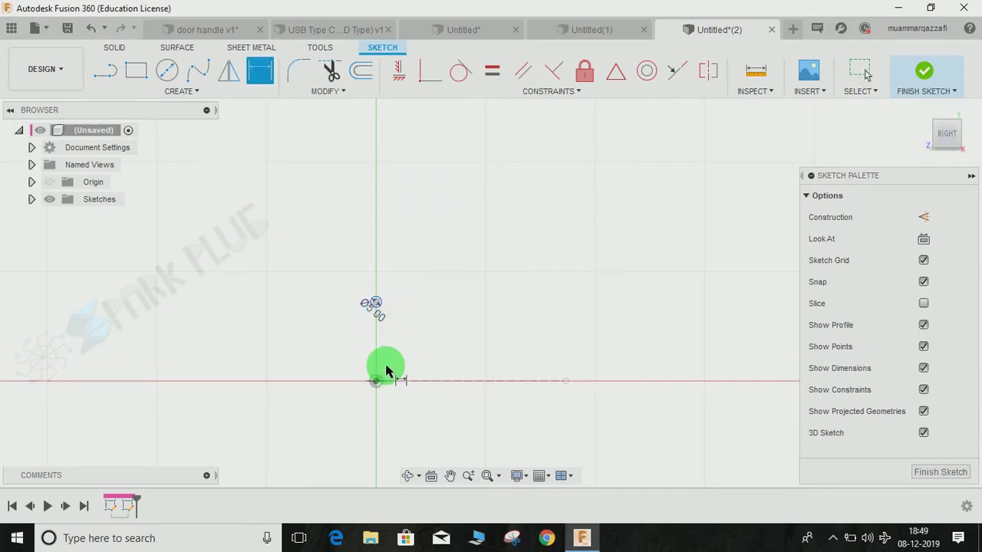
pyautogui.click(377, 383)
pyautogui.click(375, 313)
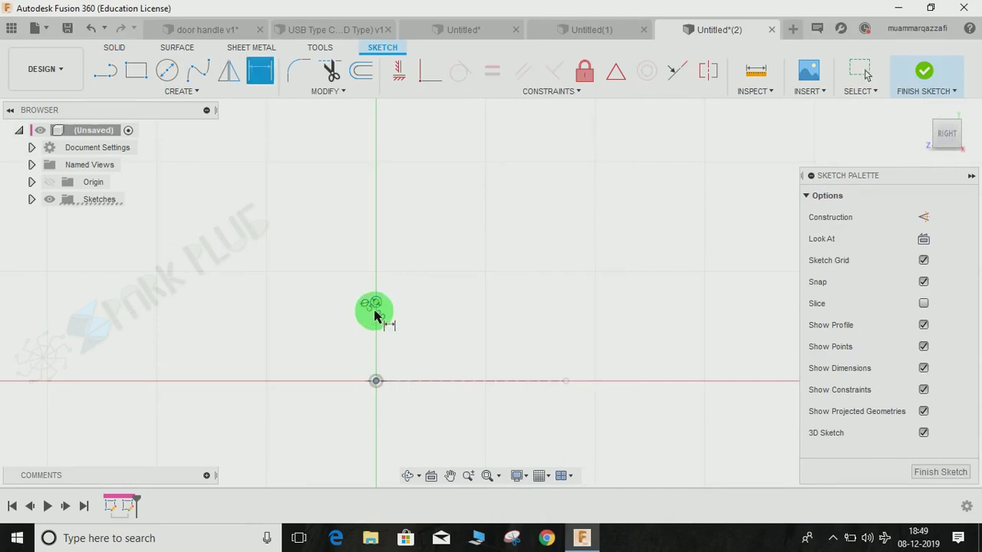
pyautogui.click(456, 348)
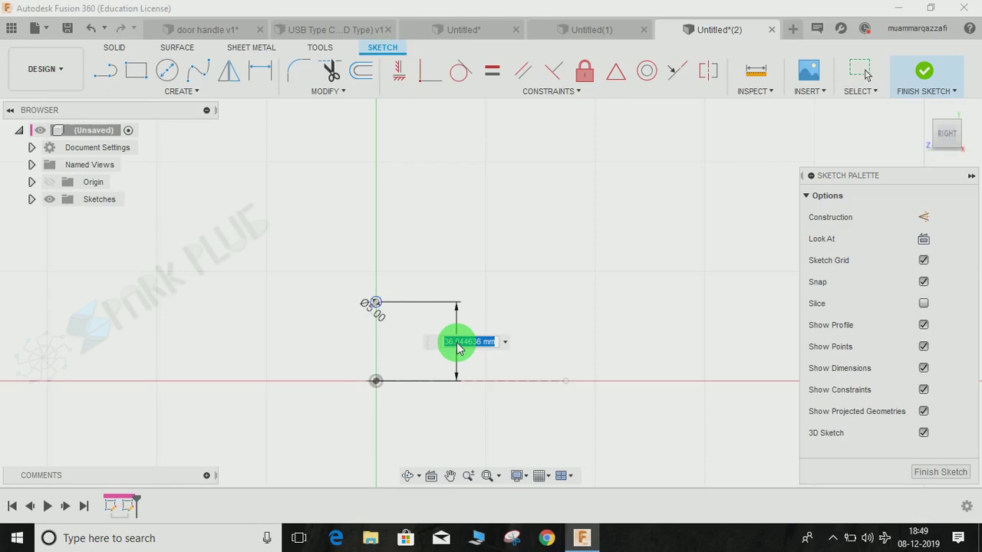
pyautogui.click(923, 71)
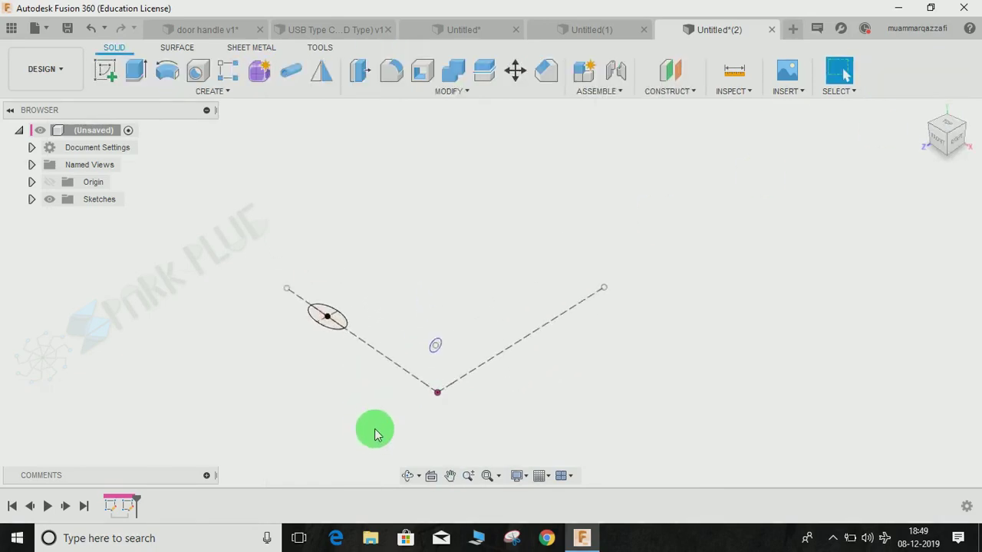
# Start another sketch while framing the ellipse and circle sketches in view
pyautogui.click(105, 70)
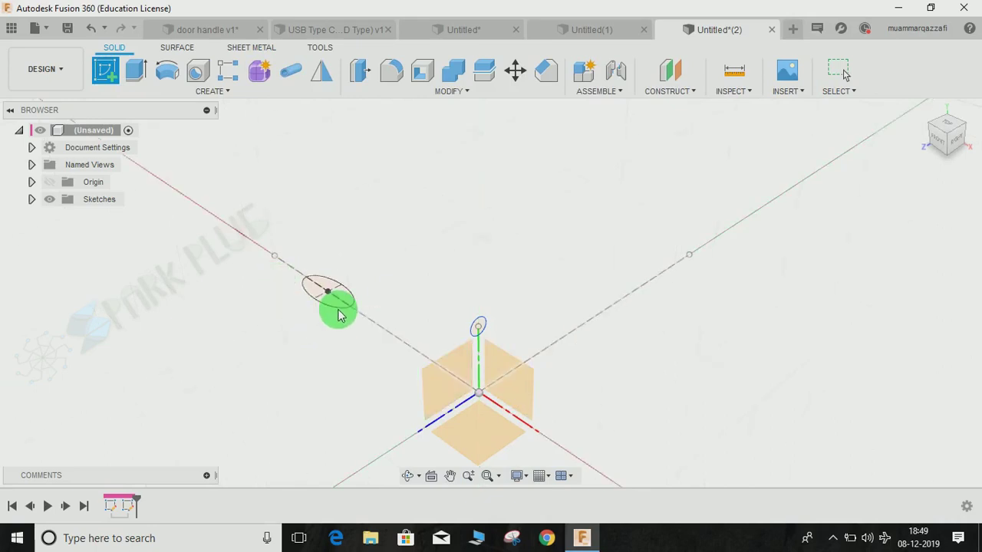
pyautogui.moveTo(335, 307); pyautogui.dragTo(366, 295, button='middle')
pyautogui.scroll(2, 300, 289)
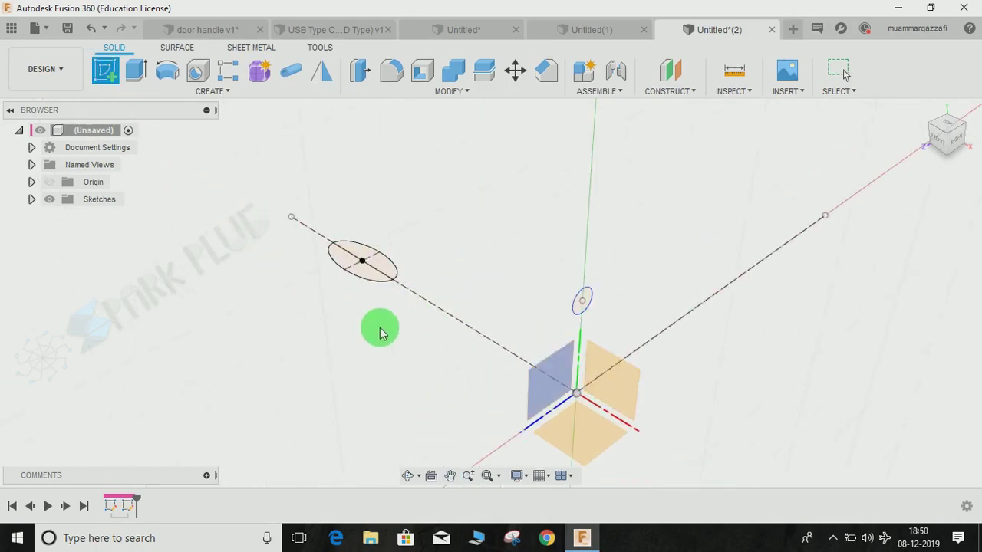
pyautogui.moveTo(380, 329)
pyautogui.mouseDown(button='middle')
pyautogui.moveTo(330, 363)
pyautogui.moveTo(320, 290)
pyautogui.mouseUp(button='middle')
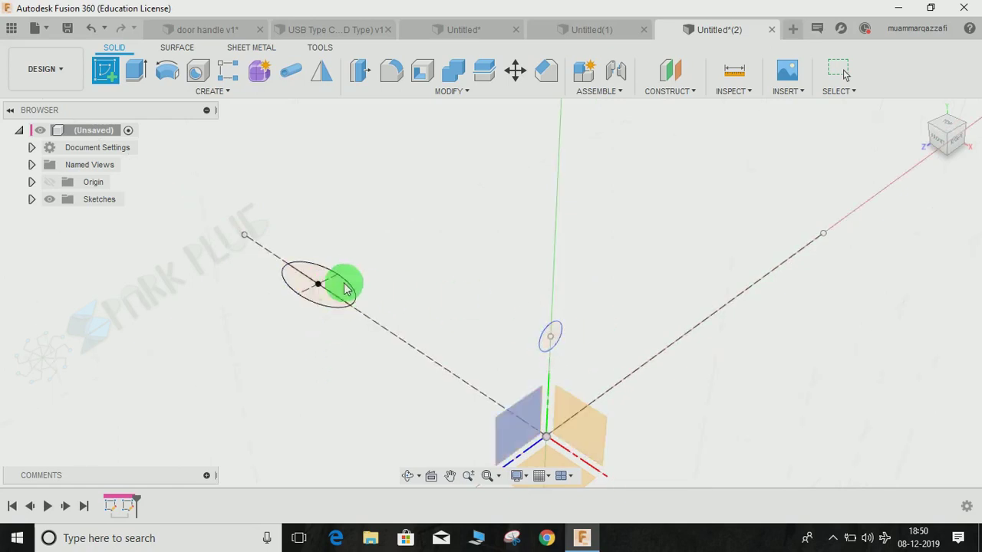
pyautogui.click(317, 288)
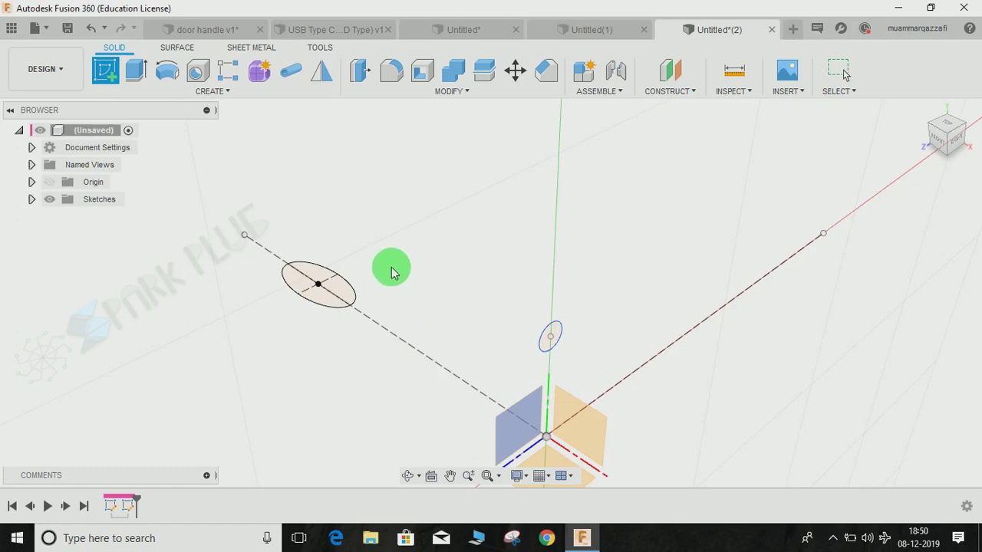
# On the front plane, draw a fit-point spline from the ellipse centre to the circle centre
pyautogui.click(600, 433)
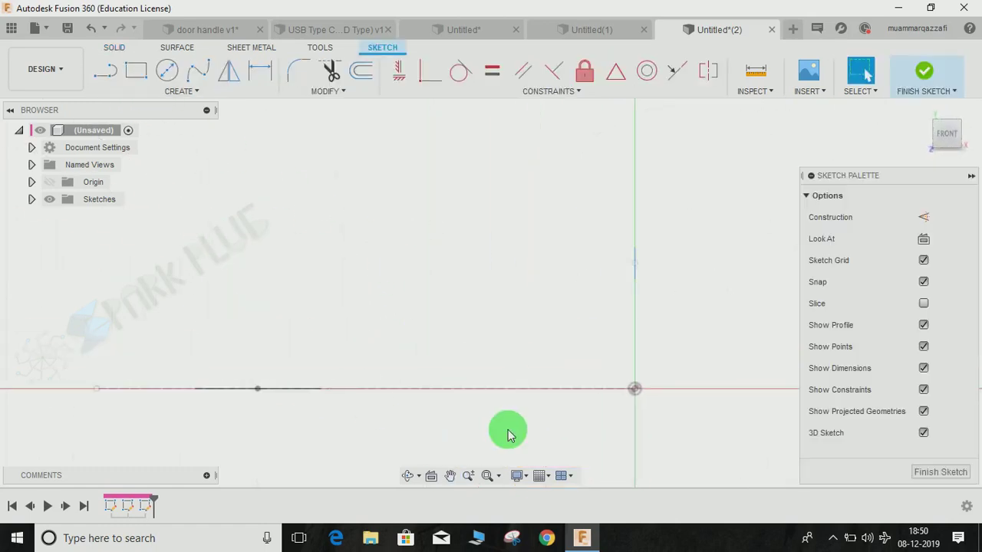
pyautogui.click(204, 77)
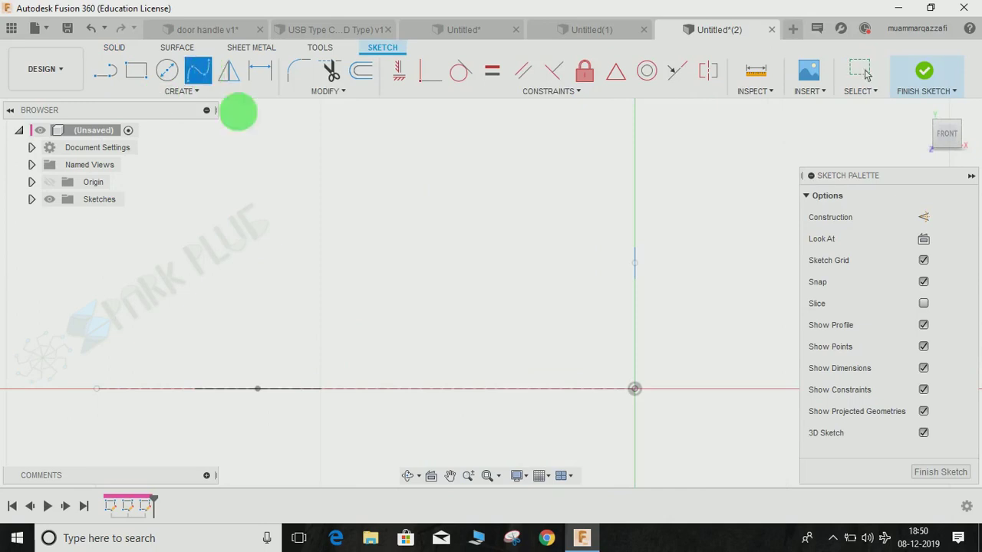
pyautogui.click(635, 265)
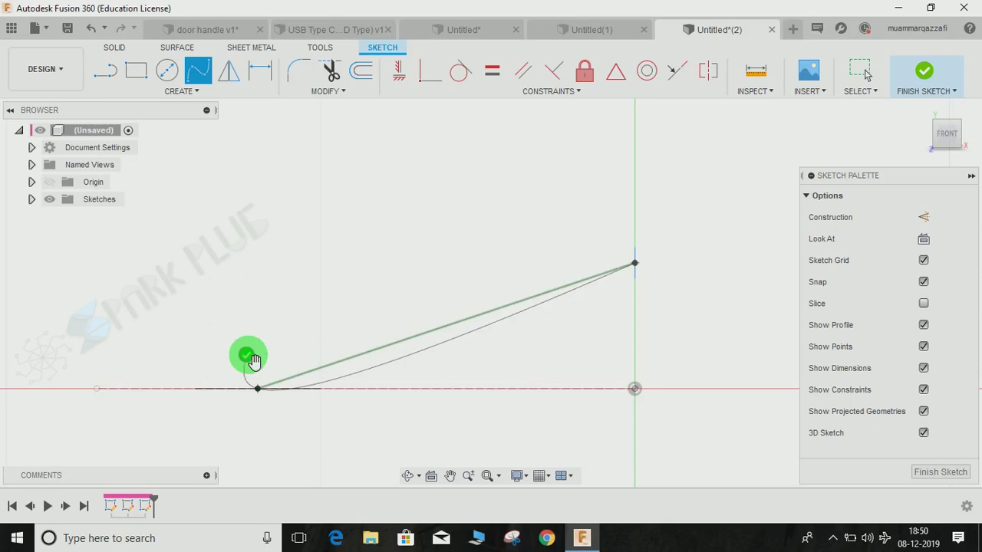
pyautogui.click(246, 355)
pyautogui.press('Escape')
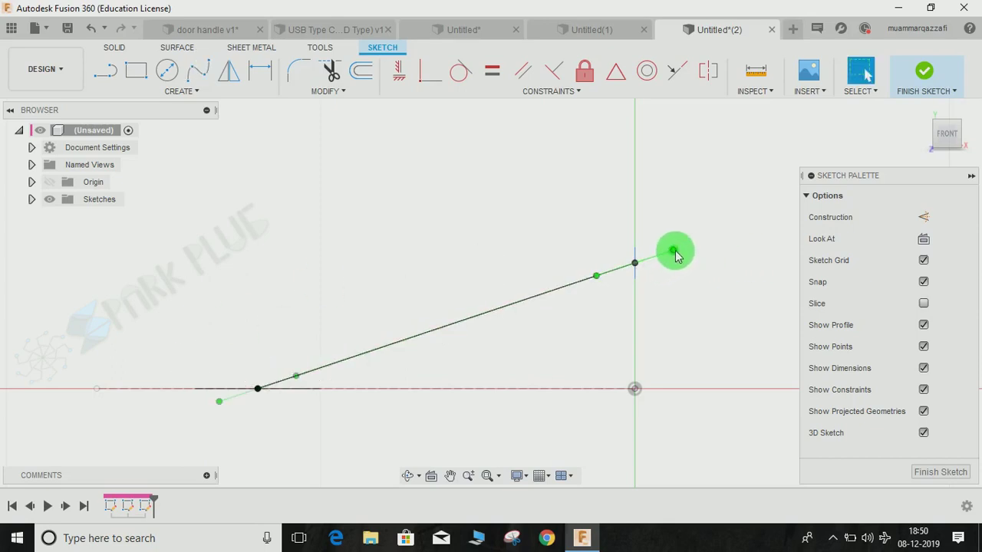
# Constrain the spline's end tangent horizontal and adjust its handle to flatten the top
pyautogui.moveTo(678, 265); pyautogui.dragTo(686, 273)
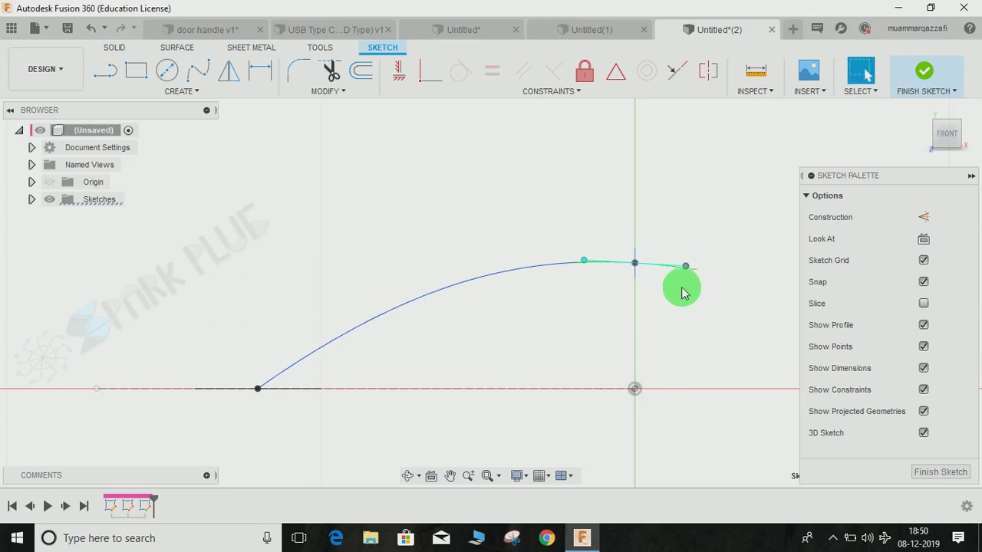
pyautogui.click(679, 265)
pyautogui.click(673, 270)
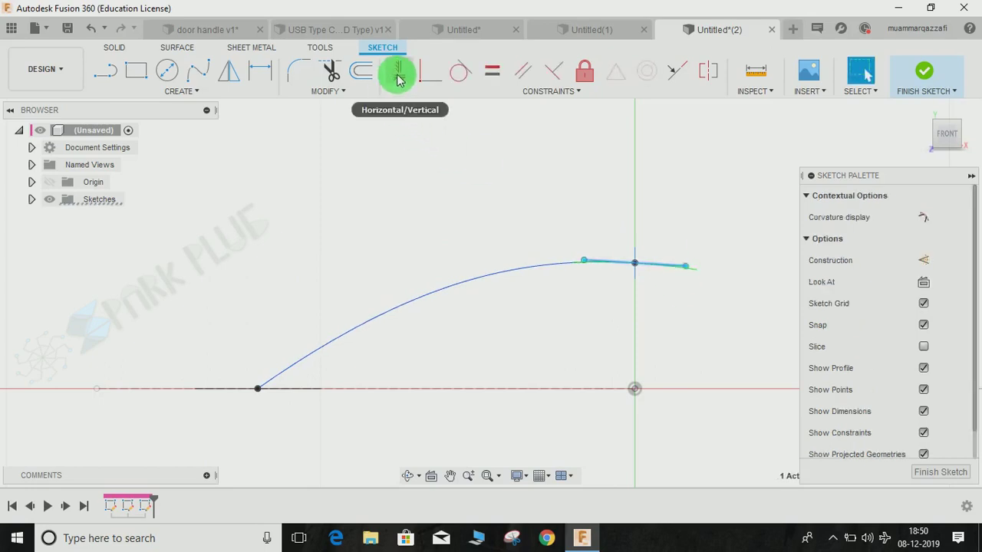
pyautogui.click(398, 77)
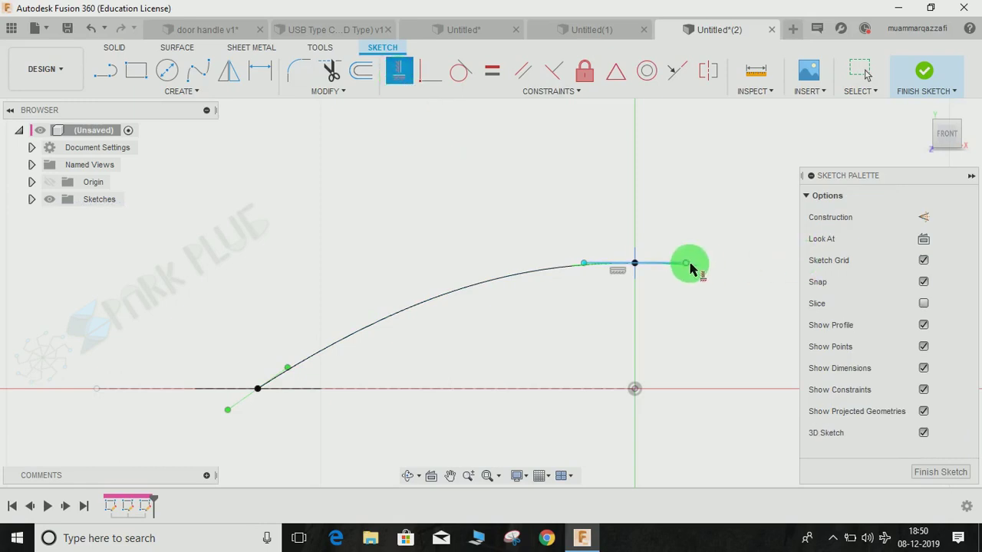
pyautogui.press('Escape')
pyautogui.moveTo(687, 267); pyautogui.dragTo(566, 307)
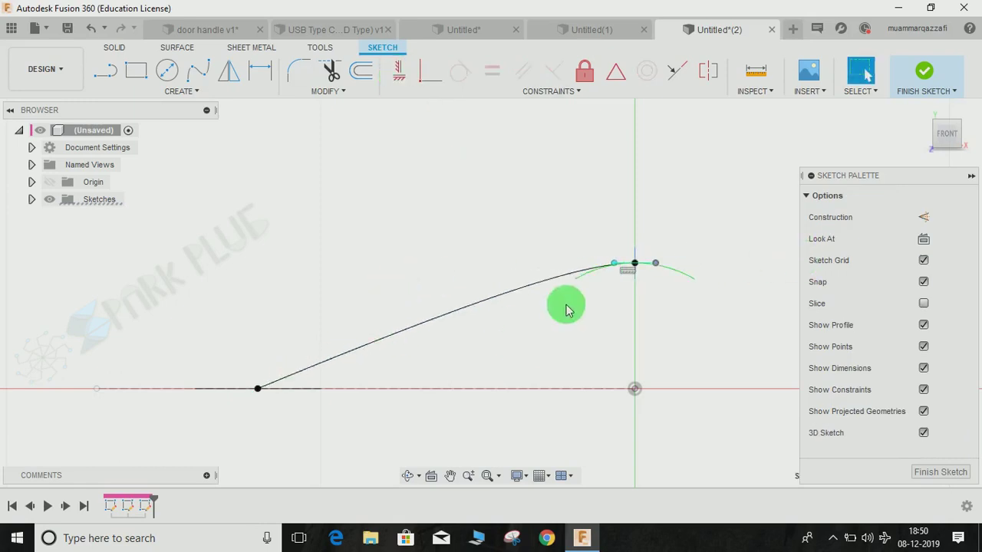
pyautogui.moveTo(606, 266)
pyautogui.mouseDown()
pyautogui.moveTo(537, 265)
pyautogui.moveTo(568, 271)
pyautogui.mouseUp()
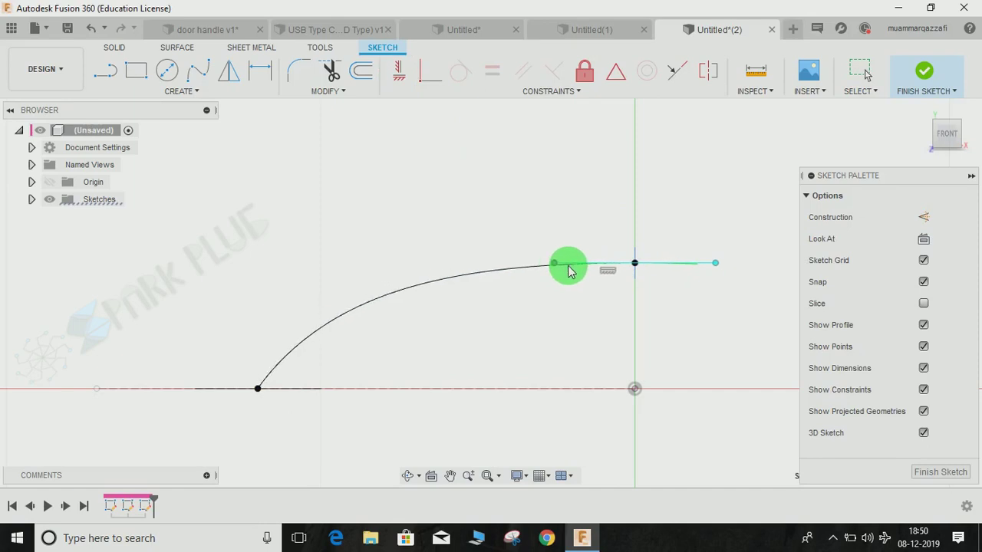
# Compare the spline against the finished door handle model in the other document
pyautogui.click(188, 29)
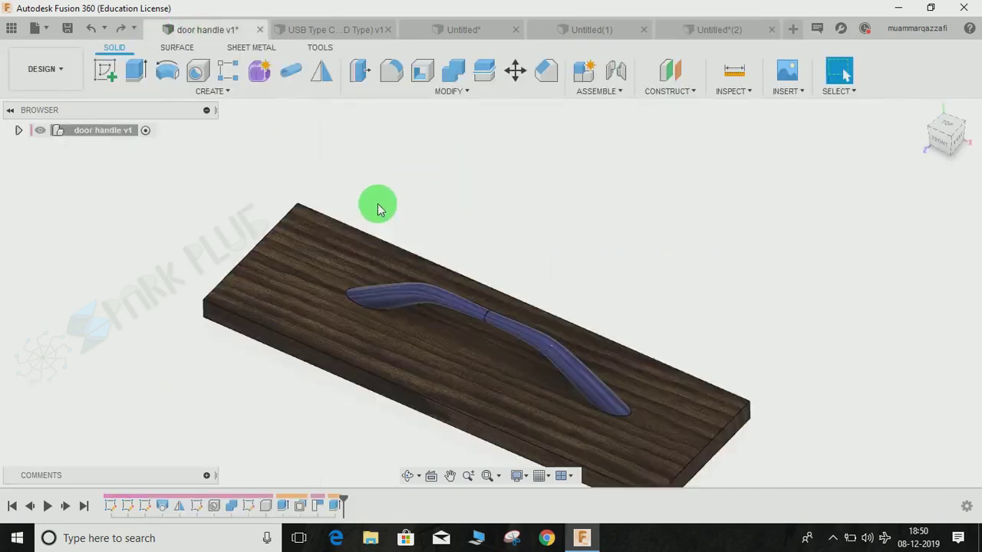
pyautogui.keyDown('shift'); pyautogui.moveTo(427, 324); pyautogui.dragTo(504, 329, button='middle'); pyautogui.keyUp('shift')
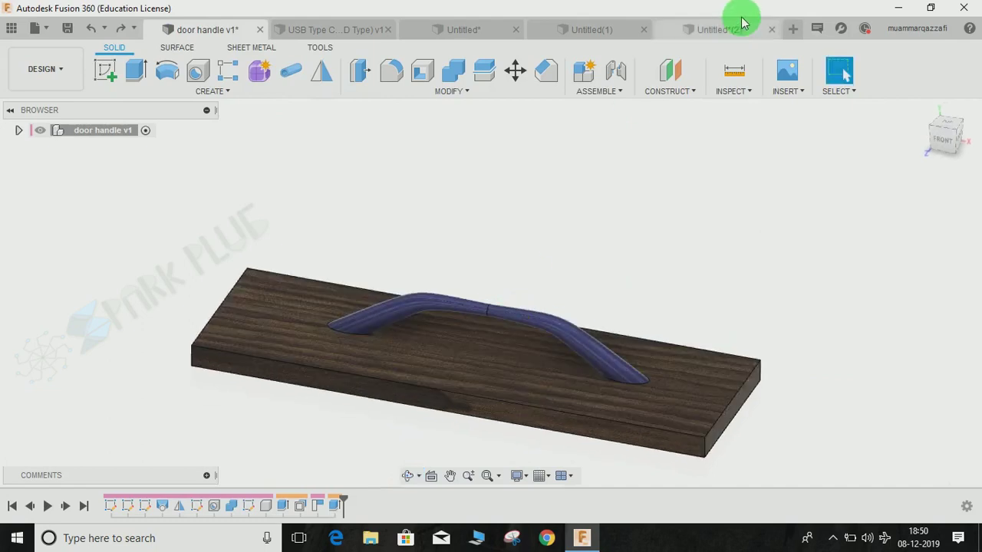
pyautogui.click(735, 31)
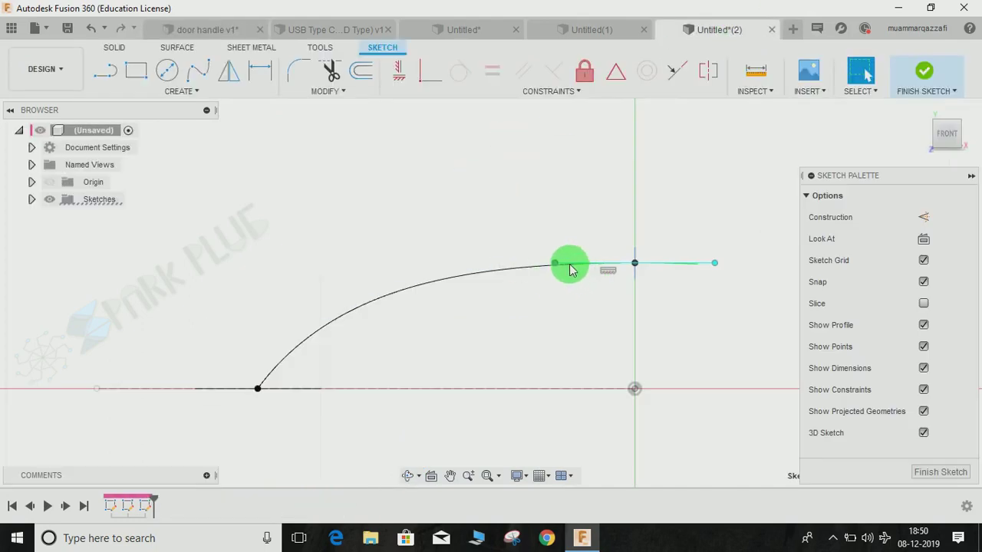
# Fine-tune the spline tangent and draw a vertical construction line up from the origin
pyautogui.moveTo(556, 266)
pyautogui.mouseDown()
pyautogui.moveTo(565, 267)
pyautogui.moveTo(509, 259)
pyautogui.moveTo(573, 268)
pyautogui.moveTo(542, 267)
pyautogui.moveTo(552, 268)
pyautogui.moveTo(555, 294)
pyautogui.mouseUp()
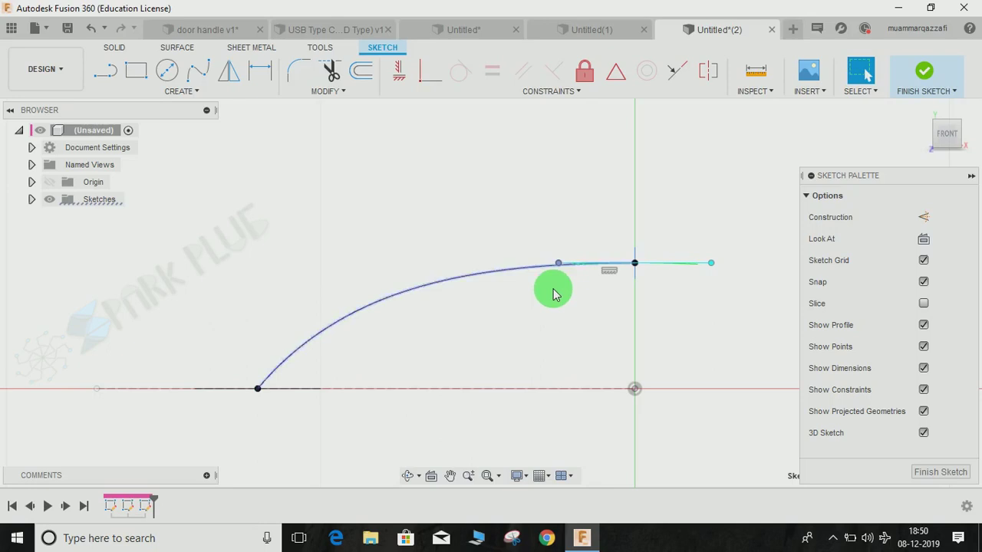
pyautogui.press('d')
pyautogui.click(634, 315)
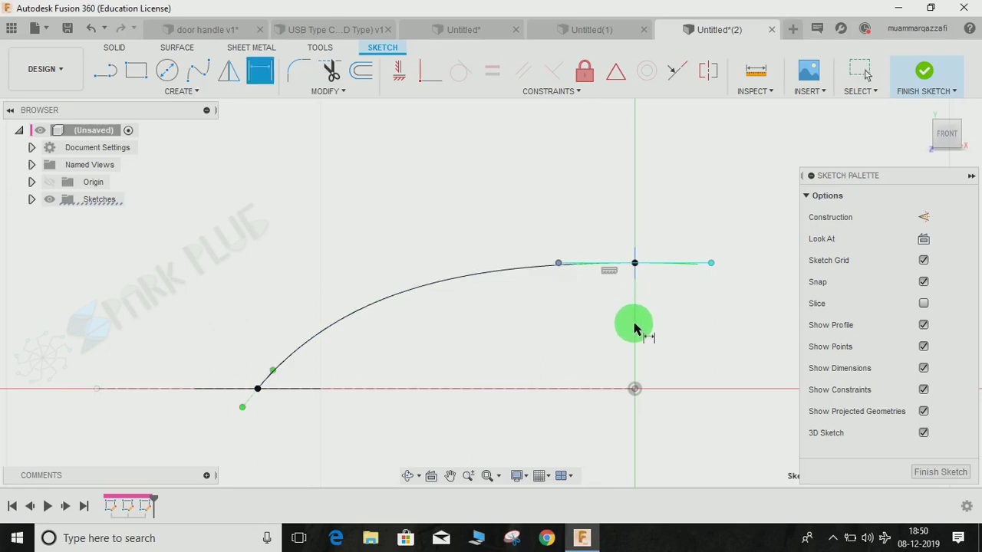
pyautogui.press('l')
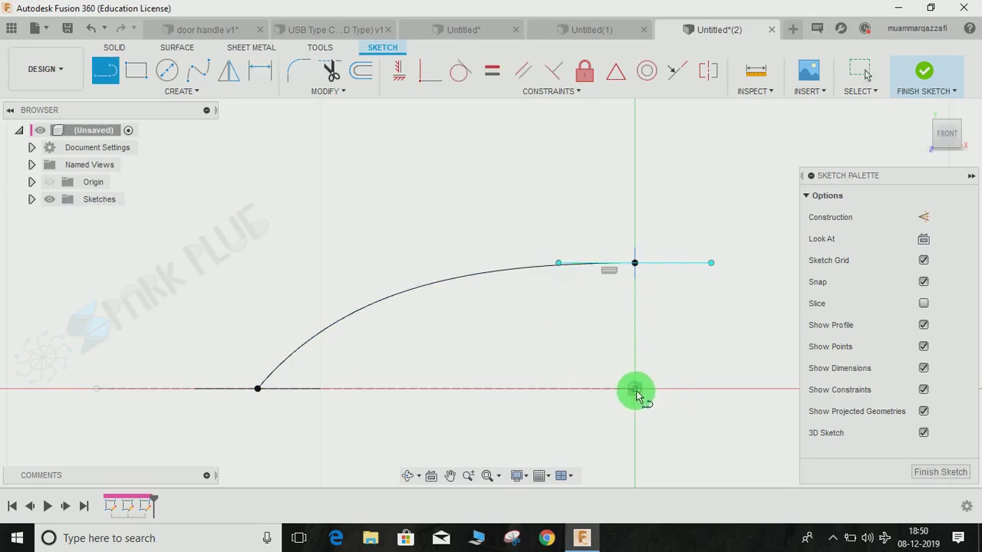
pyautogui.click(635, 390)
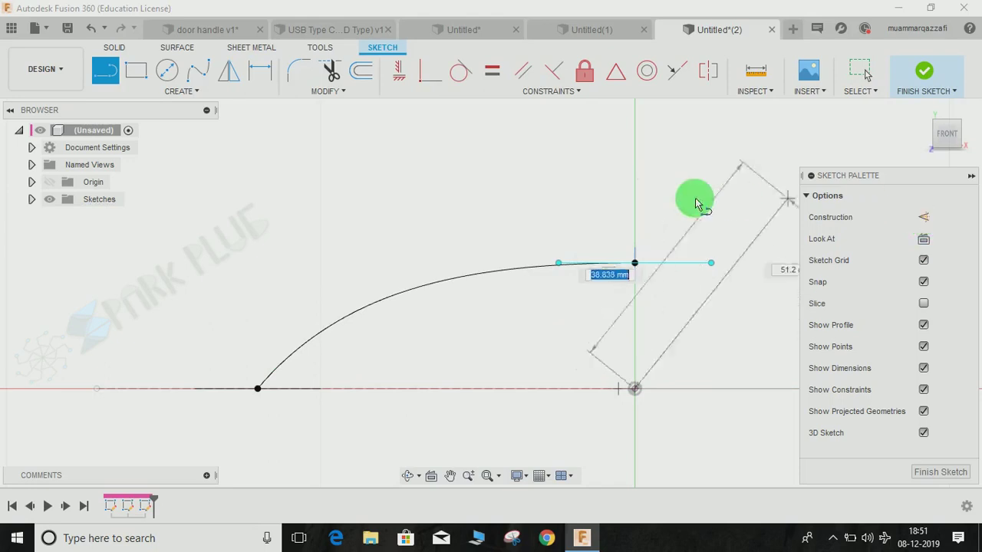
pyautogui.click(924, 218)
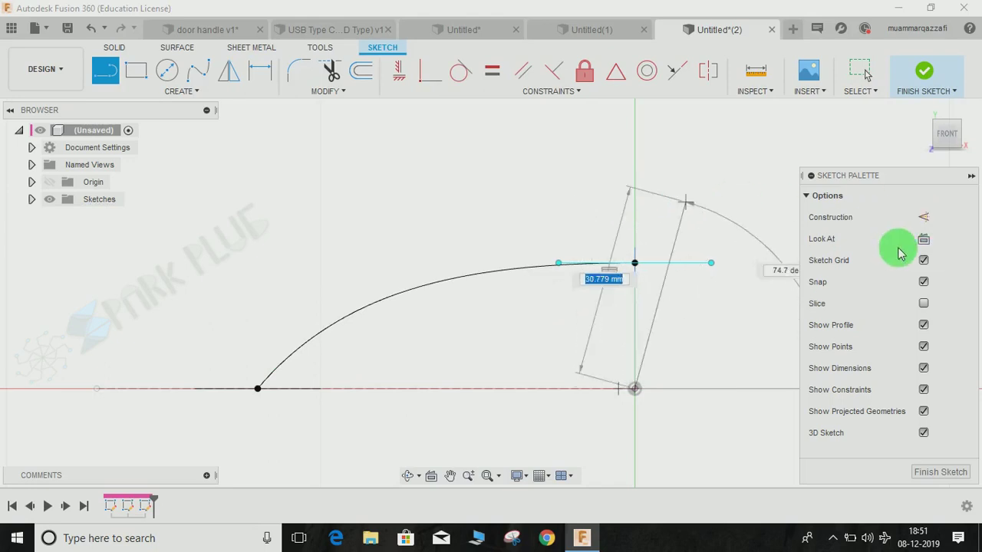
pyautogui.click(924, 218)
pyautogui.click(635, 176)
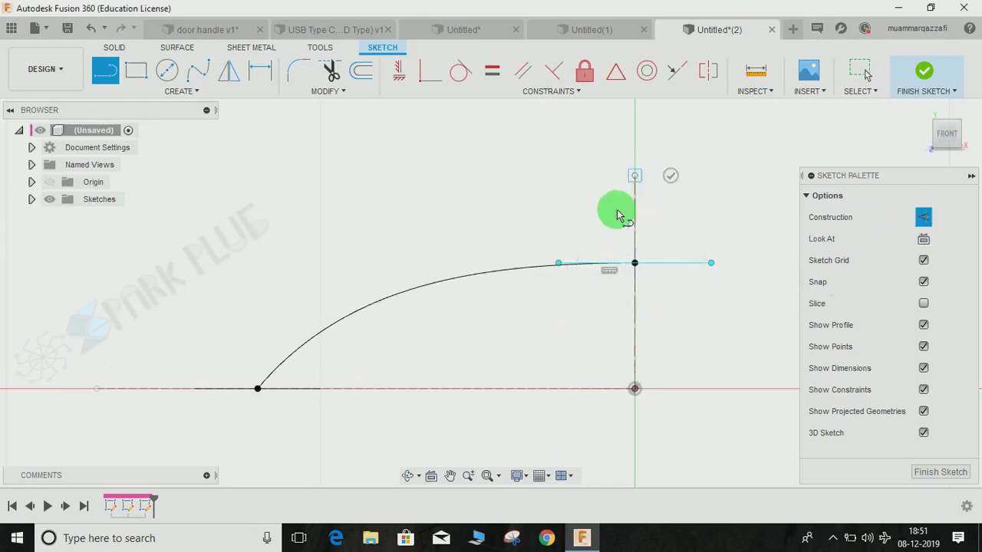
pyautogui.click(639, 380)
pyautogui.press('Escape')
# Draw a horizontal construction line from the origin along the X axis
pyautogui.press('l')
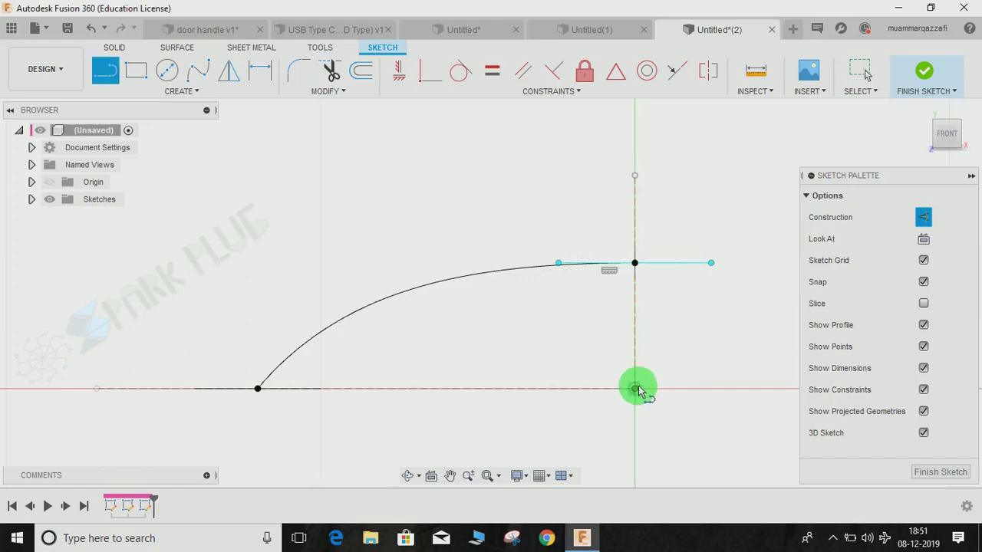
pyautogui.click(635, 389)
pyautogui.click(512, 389)
pyautogui.press('Escape')
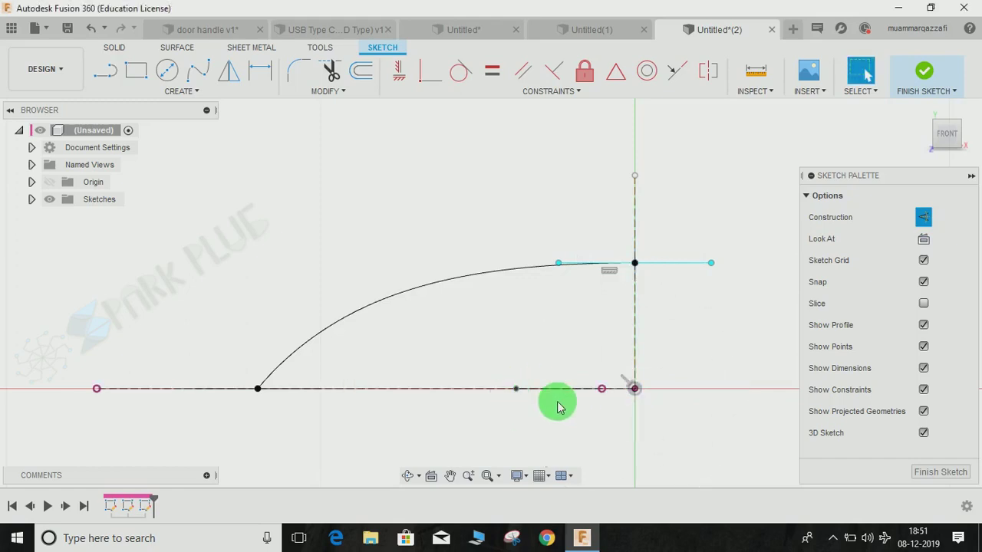
# Dimension the spline's top tangent handle to 10 mm
pyautogui.press('d')
pyautogui.click(636, 240)
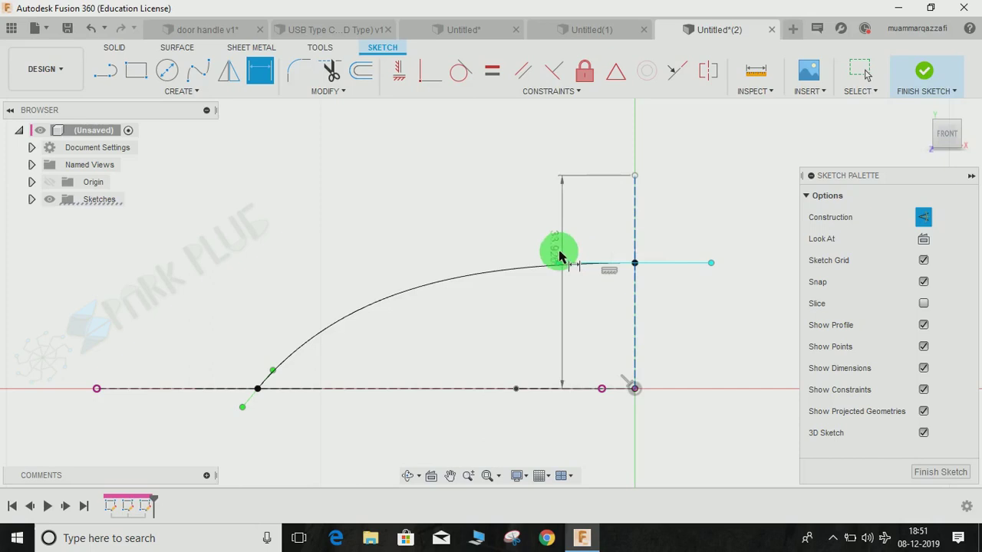
pyautogui.click(558, 264)
pyautogui.click(578, 219)
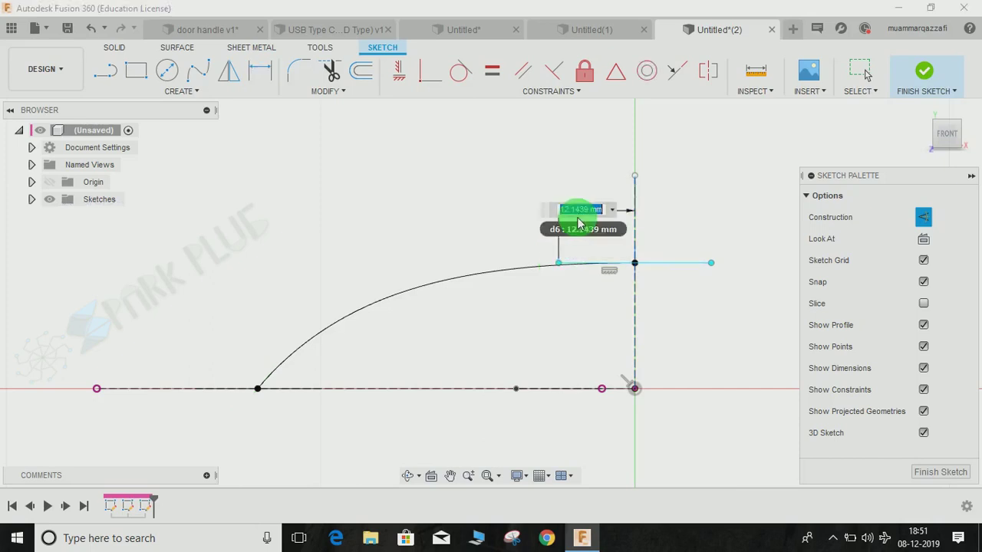
pyautogui.write('10')
pyautogui.press('Return')
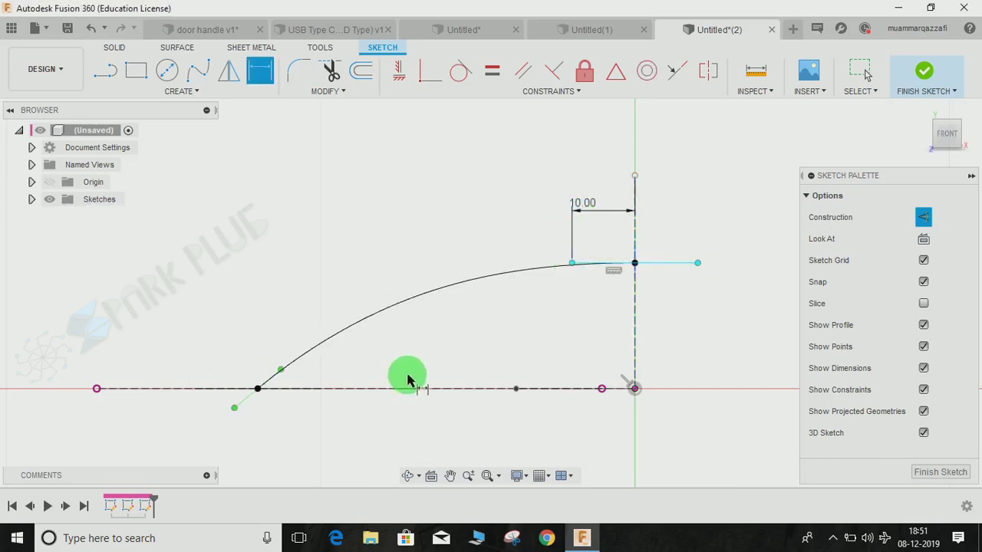
# Tilt the spline's start tangent upward and dimension its handle to 25 mm
pyautogui.moveTo(407, 377)
pyautogui.mouseDown(button='middle')
pyautogui.moveTo(441, 320)
pyautogui.moveTo(345, 353)
pyautogui.mouseUp(button='middle')
pyautogui.scroll(2, 443, 312)
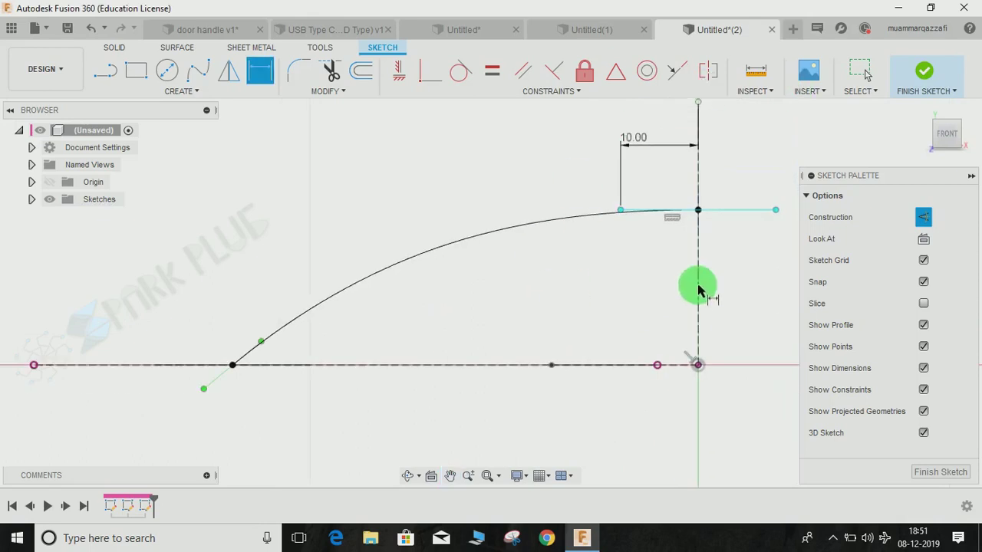
pyautogui.moveTo(696, 285); pyautogui.dragTo(653, 289, button='middle')
pyautogui.moveTo(285, 325); pyautogui.dragTo(454, 280, button='middle')
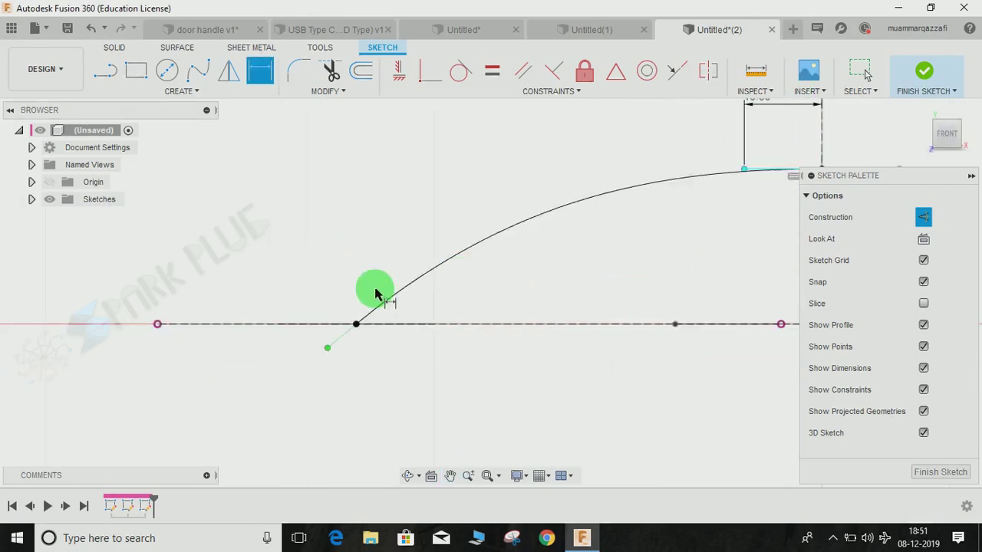
pyautogui.click(383, 305)
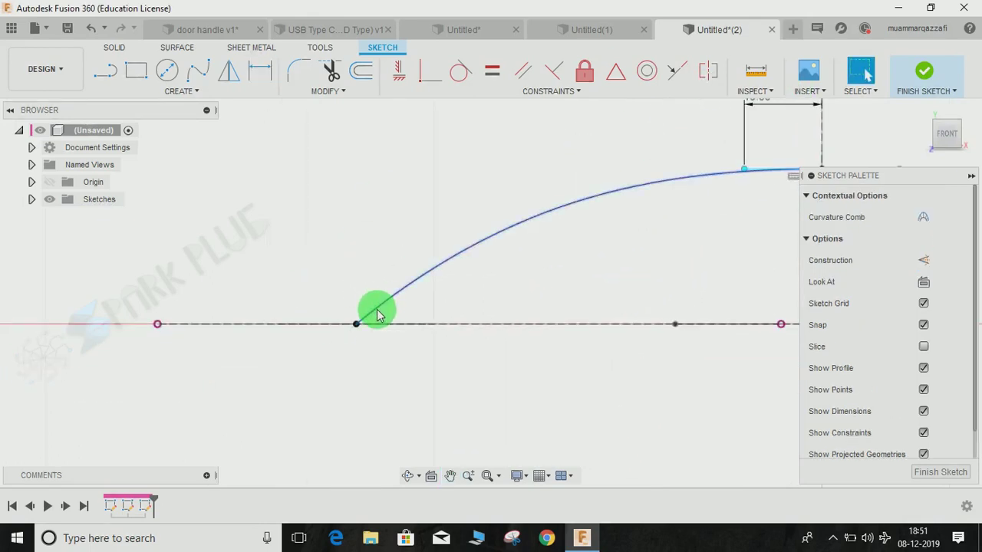
pyautogui.moveTo(384, 302)
pyautogui.mouseDown()
pyautogui.moveTo(360, 277)
pyautogui.moveTo(387, 284)
pyautogui.mouseUp()
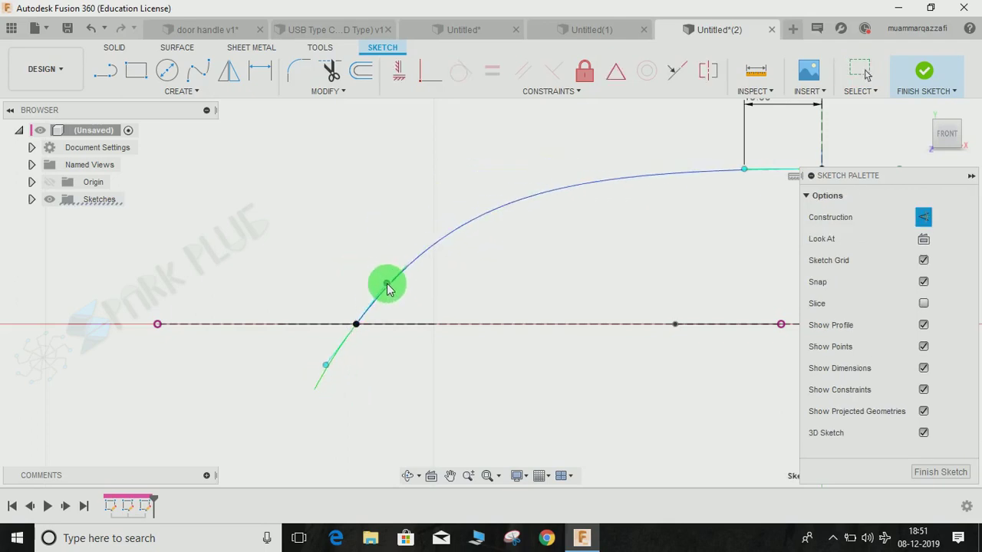
pyautogui.press('d')
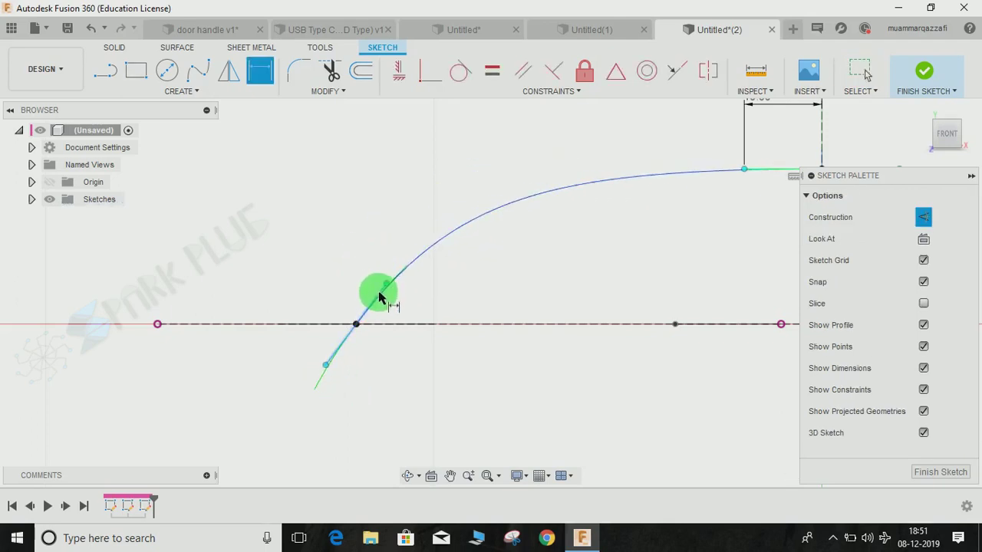
pyautogui.click(379, 298)
pyautogui.click(303, 278)
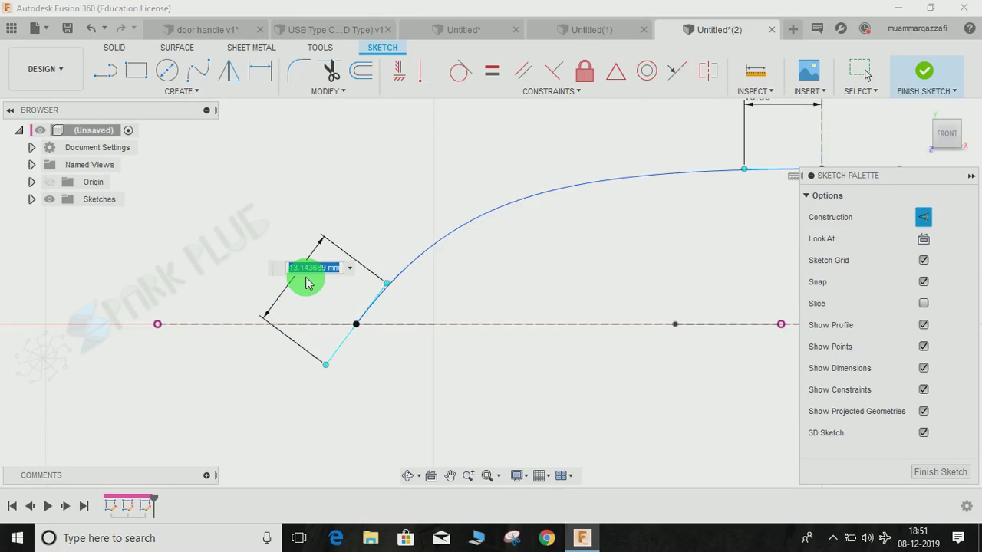
pyautogui.write('25')
pyautogui.press('Return')
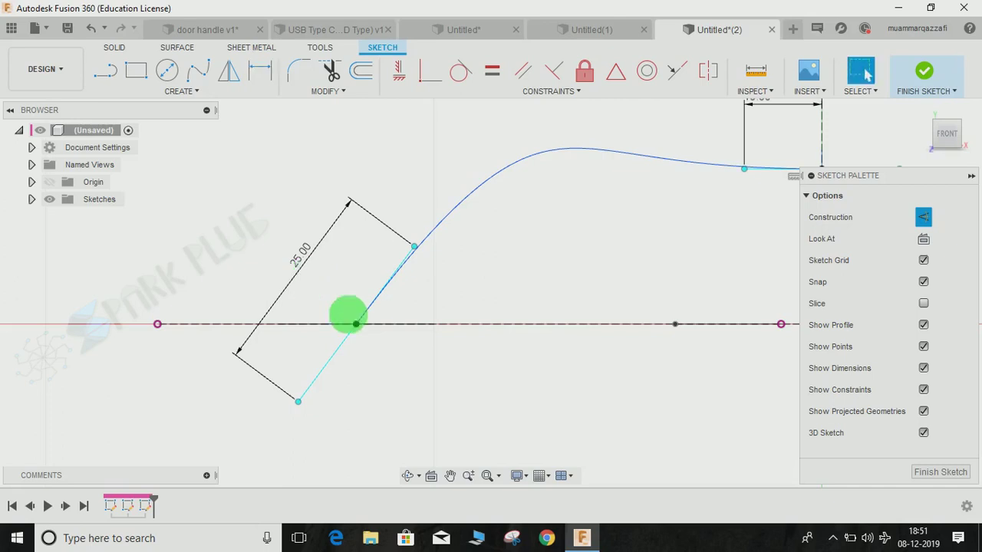
# Dimension the start tangent's angle to the horizontal line, about 33°
pyautogui.click(396, 270)
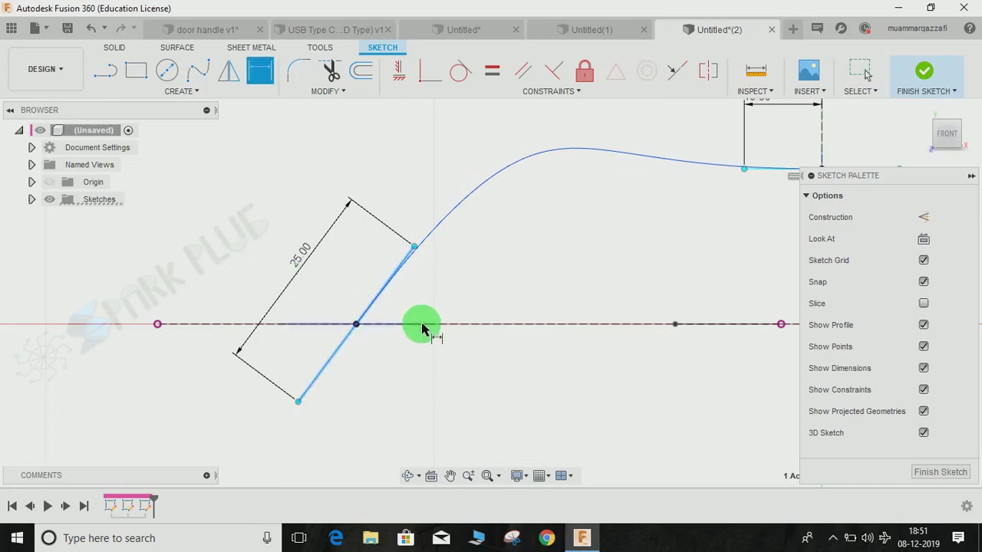
pyautogui.click(603, 324)
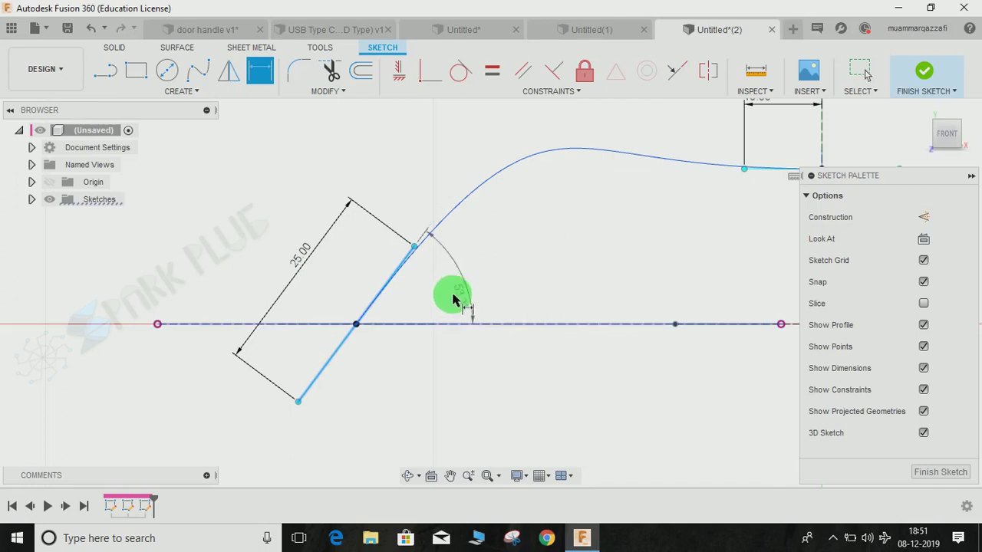
pyautogui.click(423, 302)
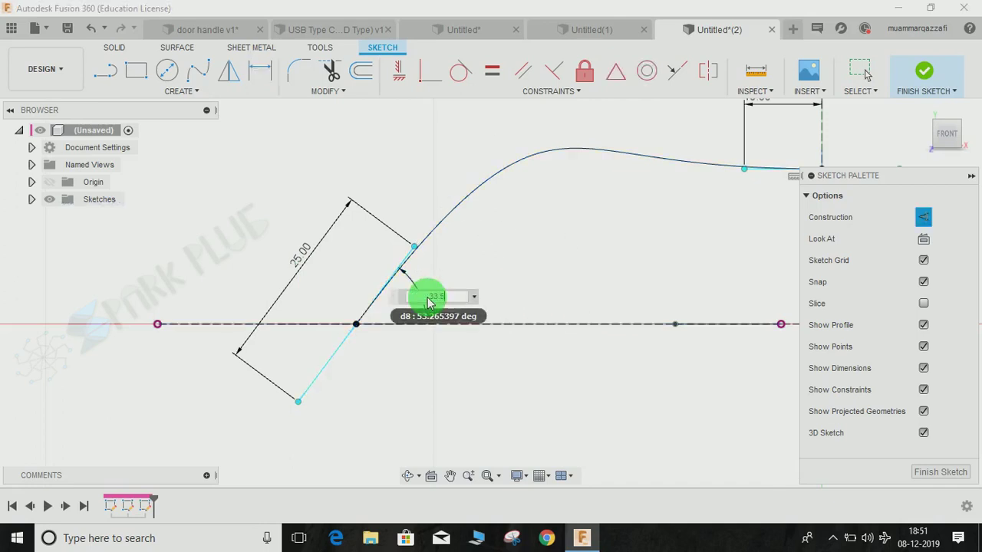
pyautogui.press('Return')
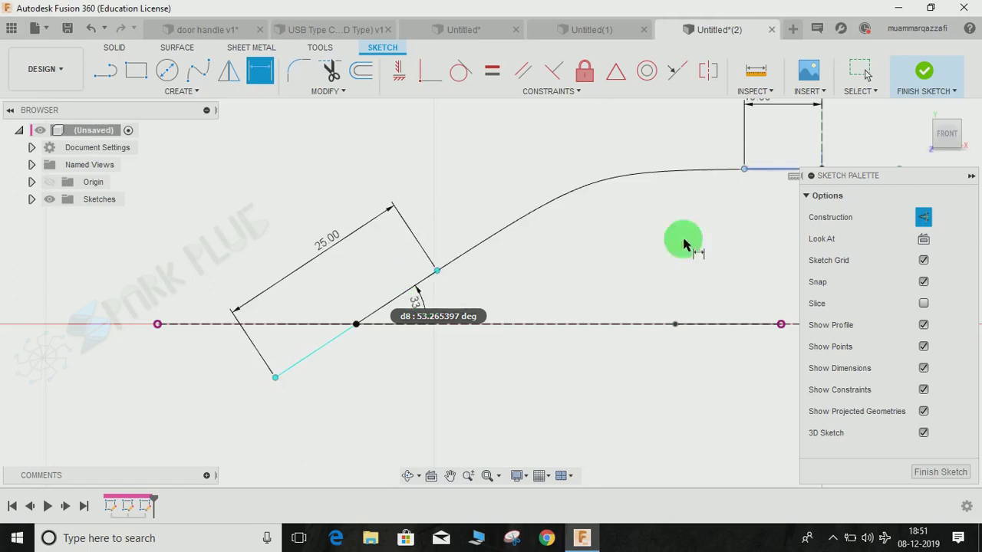
# Finish the spline sketch
pyautogui.scroll(-2, 686, 241)
pyautogui.scroll(-1, 657, 274)
pyautogui.click(923, 76)
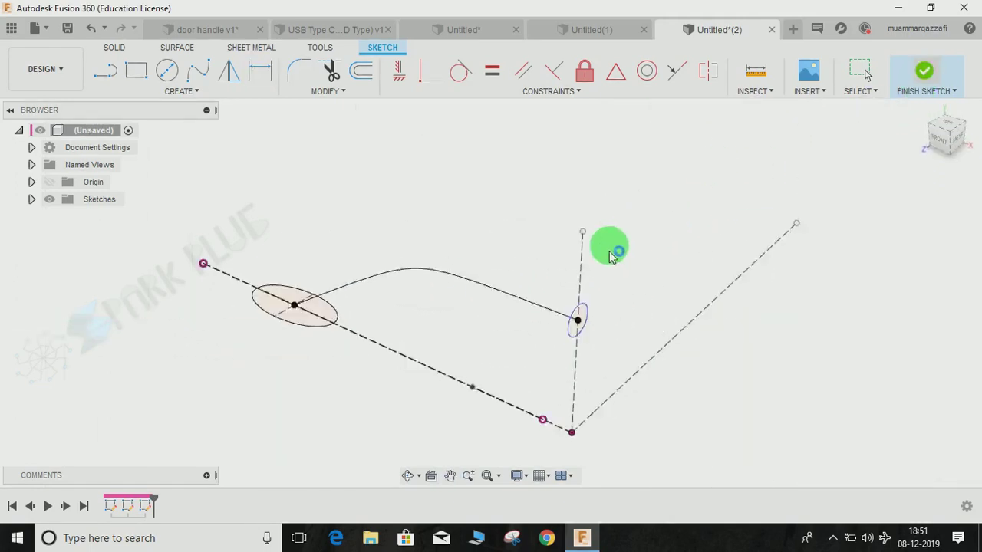
# Loft the large ellipse to the small profile with the spline as centerline, as a new component
pyautogui.click(184, 94)
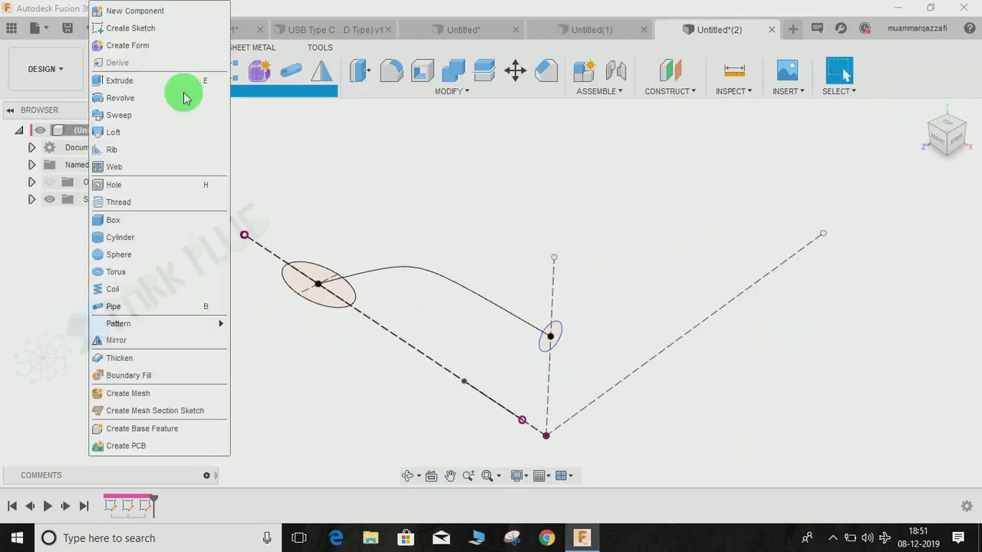
pyautogui.click(139, 138)
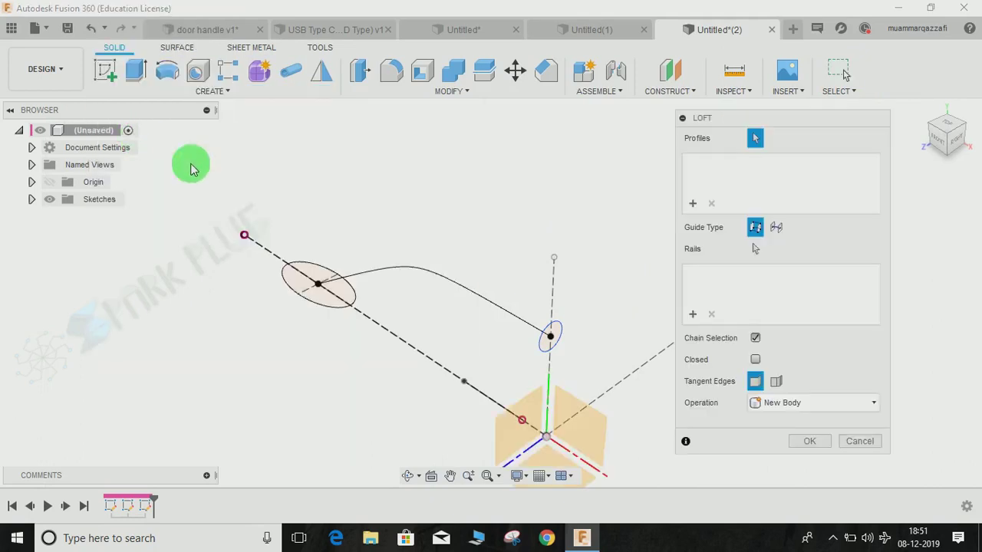
pyautogui.click(299, 285)
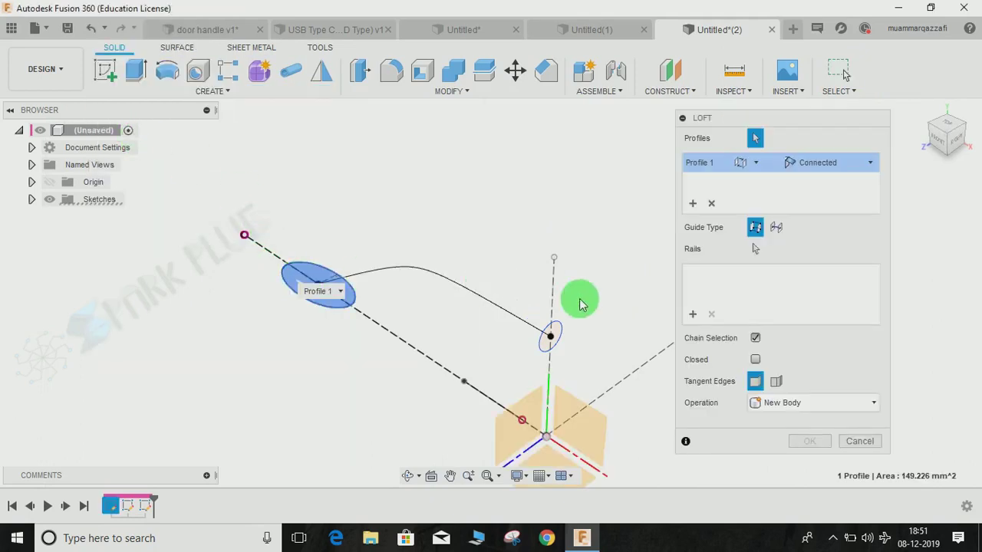
pyautogui.keyDown('shift'); pyautogui.moveTo(579, 298); pyautogui.dragTo(575, 334, button='middle'); pyautogui.keyUp('shift')
pyautogui.click(539, 355)
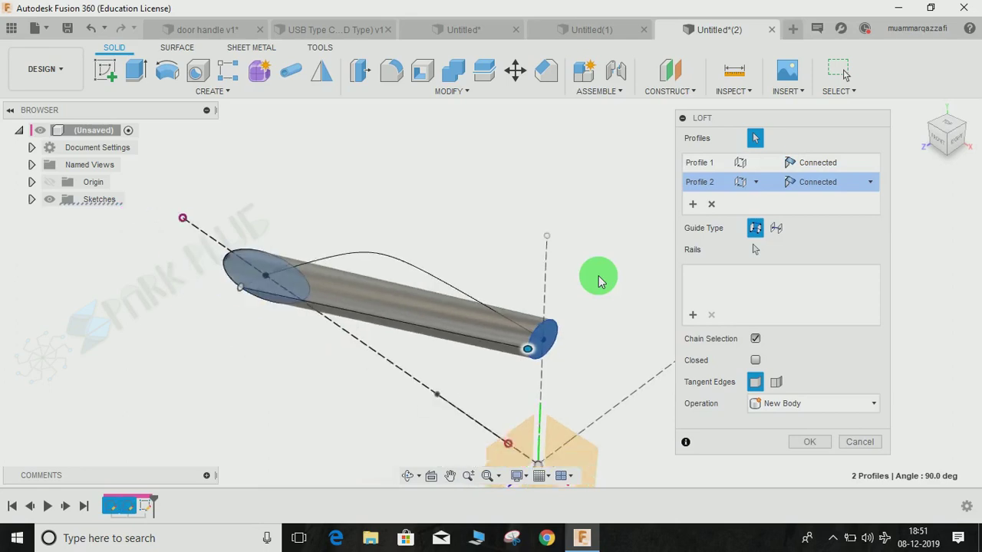
pyautogui.click(775, 230)
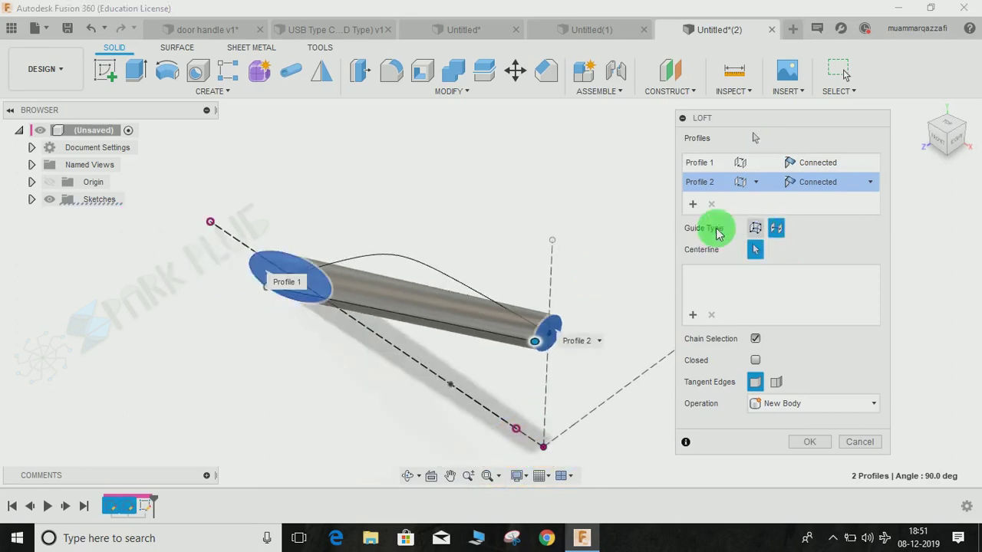
pyautogui.click(442, 274)
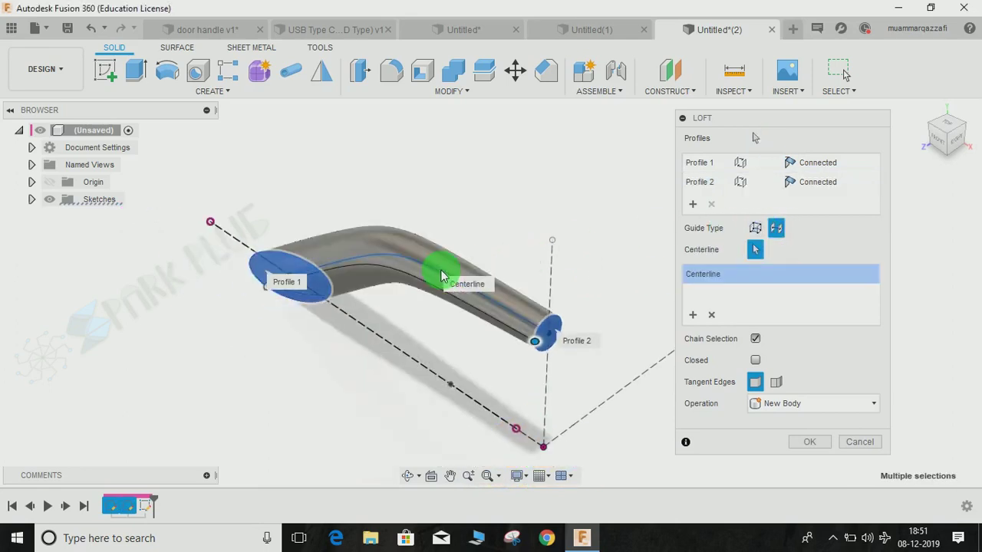
pyautogui.click(804, 403)
pyautogui.click(793, 491)
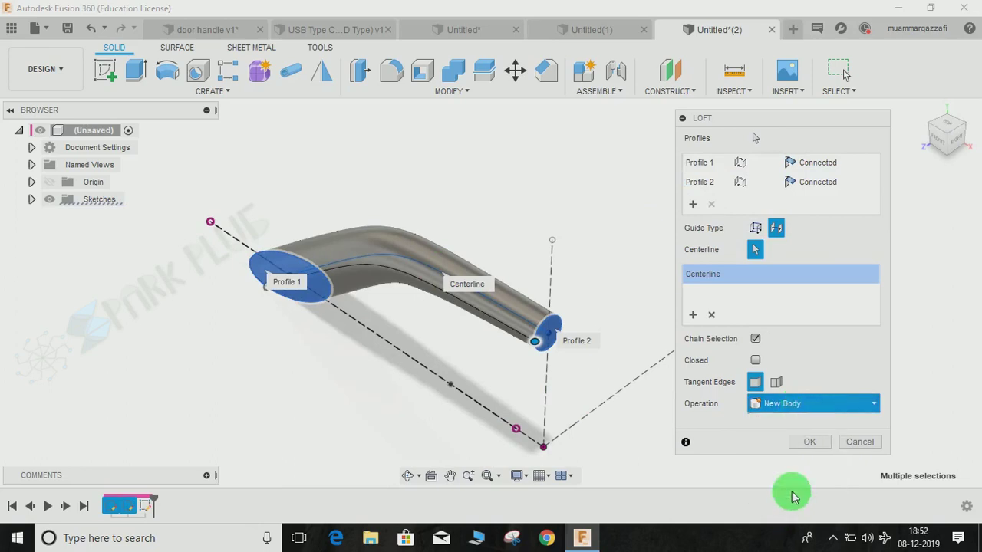
# Create the loft and orbit to view the new handle half
pyautogui.click(817, 444)
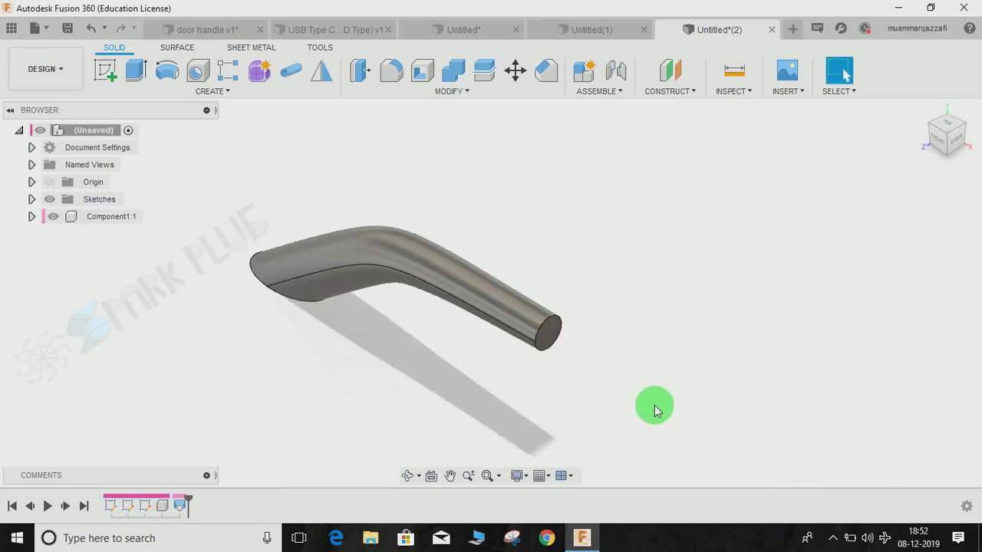
pyautogui.keyDown('shift'); pyautogui.moveTo(591, 392); pyautogui.dragTo(647, 375, button='middle'); pyautogui.keyUp('shift')
pyautogui.moveTo(647, 375)
pyautogui.mouseDown()
pyautogui.moveTo(577, 375)
pyautogui.moveTo(564, 336)
pyautogui.mouseUp()
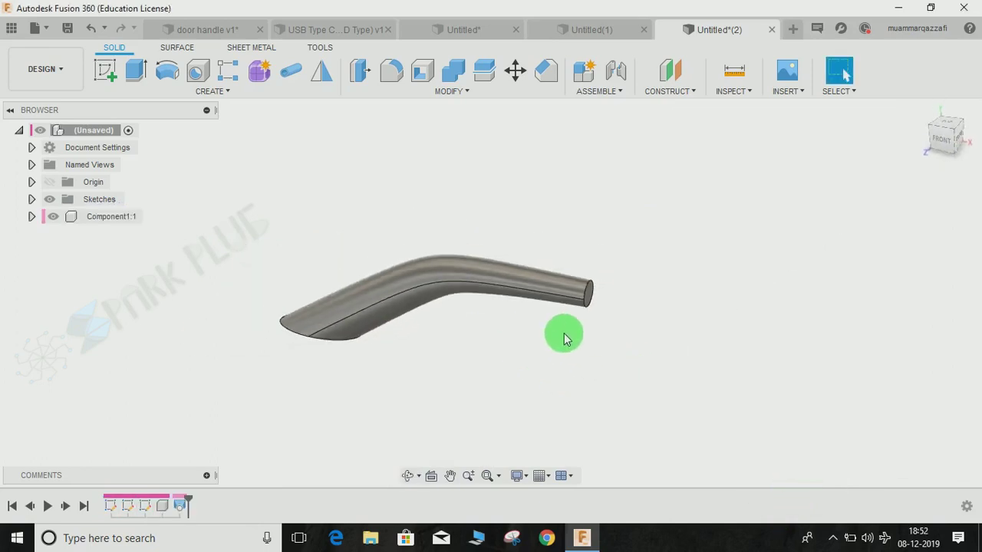
pyautogui.press('Escape')
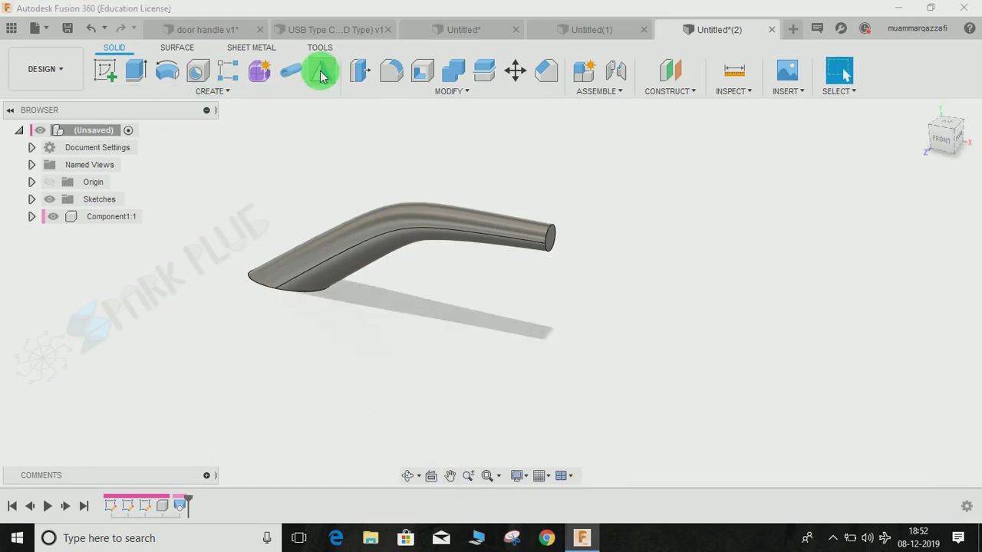
# Mirror the handle body across the vertical origin plane
pyautogui.click(321, 74)
pyautogui.click(470, 220)
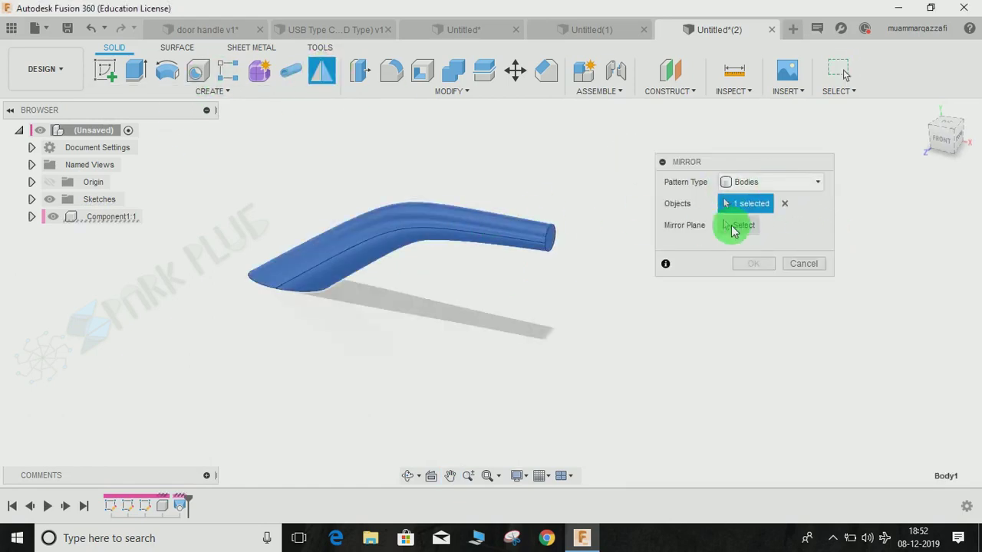
pyautogui.click(535, 304)
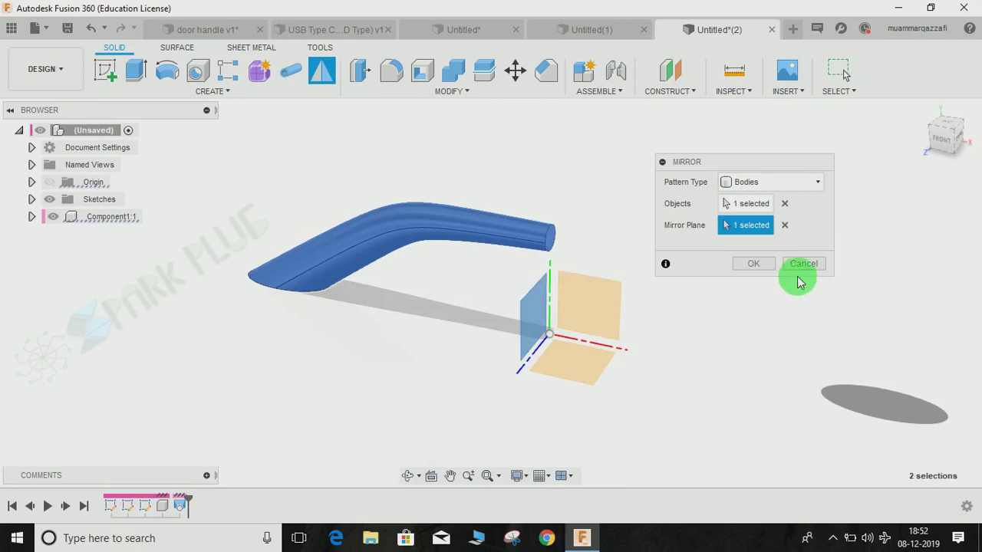
pyautogui.click(765, 265)
pyautogui.keyDown('shift'); pyautogui.moveTo(644, 312); pyautogui.dragTo(362, 405, button='middle'); pyautogui.keyUp('shift')
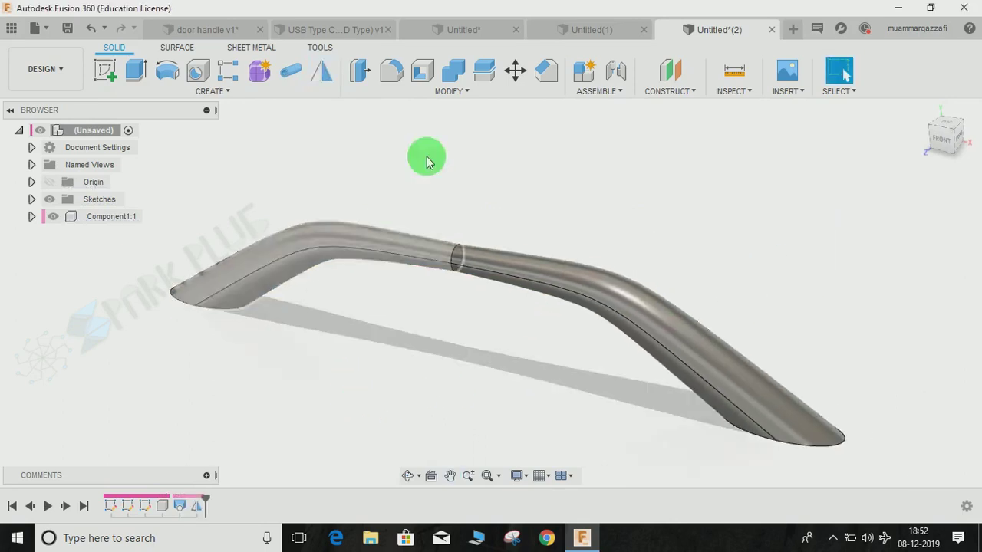
# Join the right and left halves into a single body with Combine
pyautogui.click(460, 73)
pyautogui.click(576, 274)
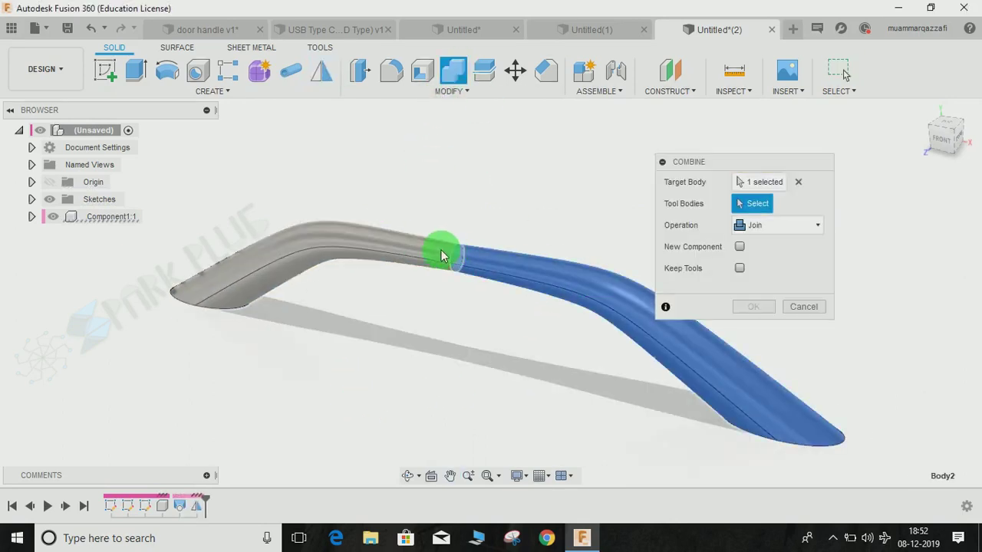
pyautogui.click(345, 254)
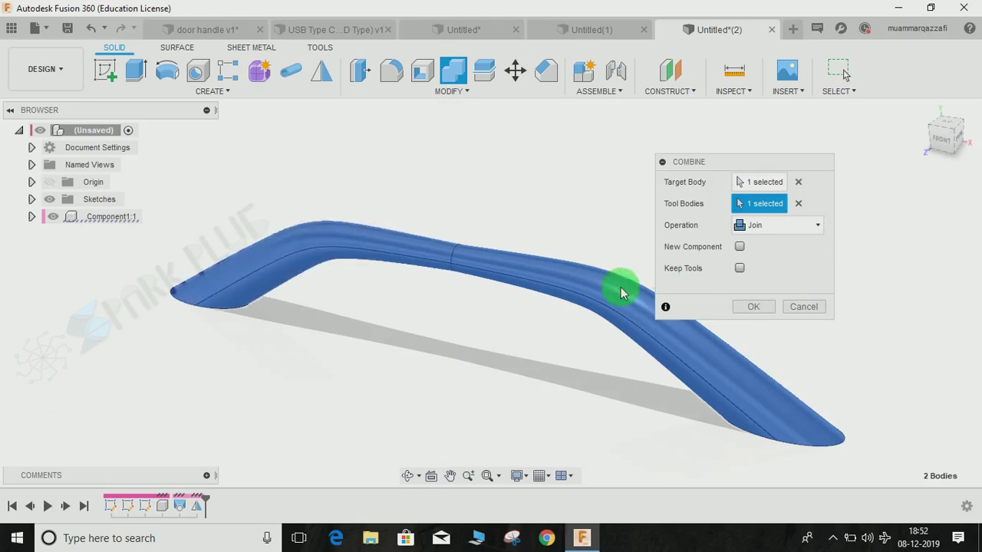
pyautogui.click(754, 306)
pyautogui.moveTo(621, 262)
pyautogui.keyDown('shift'); pyautogui.mouseDown(button='middle')
pyautogui.moveTo(621, 271)
pyautogui.moveTo(636, 269)
pyautogui.moveTo(625, 158)
pyautogui.moveTo(599, 246)
pyautogui.mouseUp(button='middle'); pyautogui.keyUp('shift')
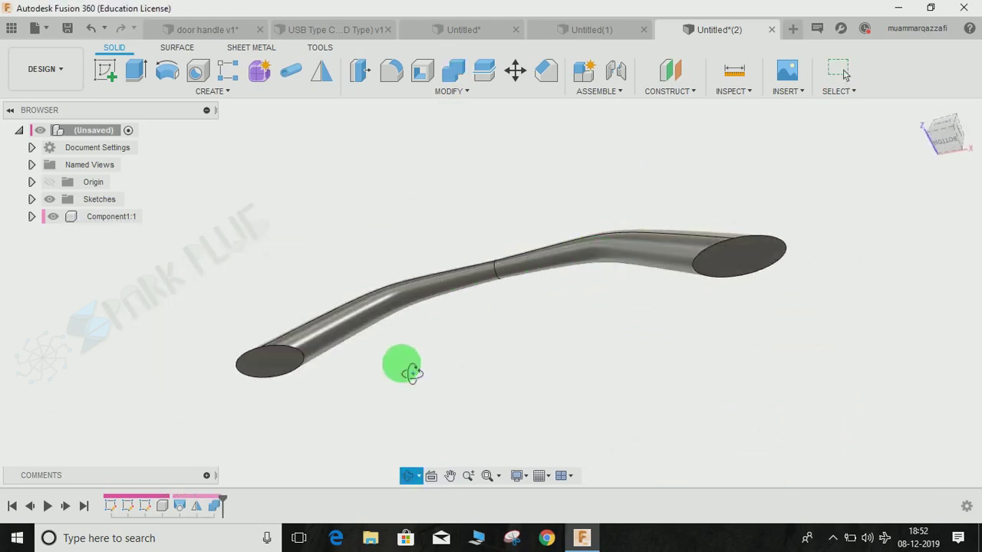
# Sketch on the handle's elliptical end face and place a point at its centre
pyautogui.moveTo(401, 369)
pyautogui.keyDown('shift'); pyautogui.mouseDown(button='middle')
pyautogui.moveTo(537, 248)
pyautogui.moveTo(711, 215)
pyautogui.mouseUp(button='middle'); pyautogui.keyUp('shift')
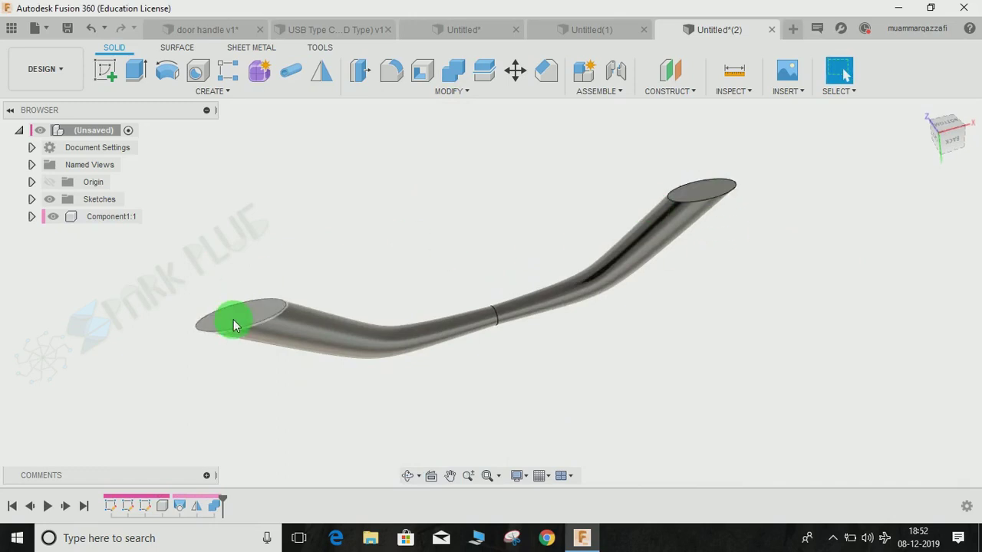
pyautogui.click(95, 67)
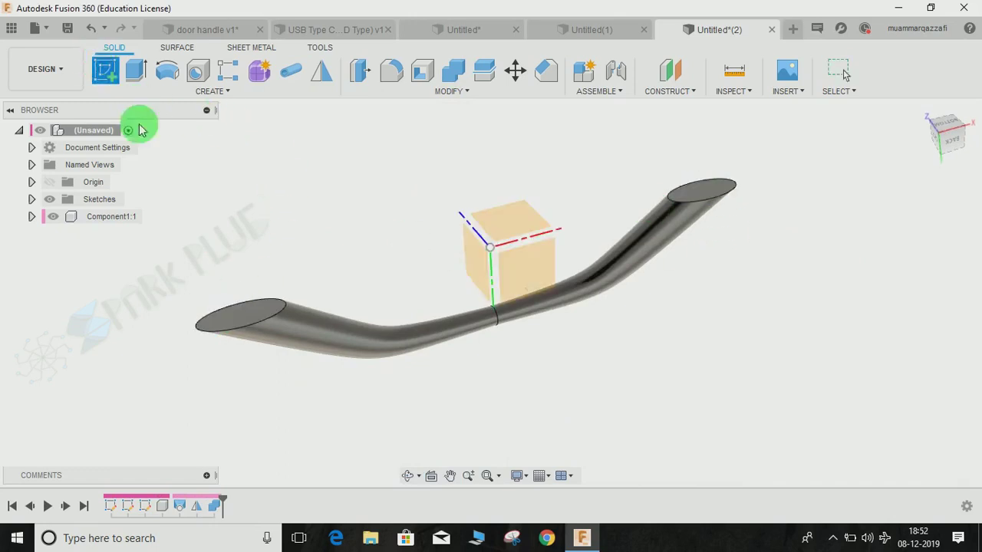
pyautogui.click(238, 323)
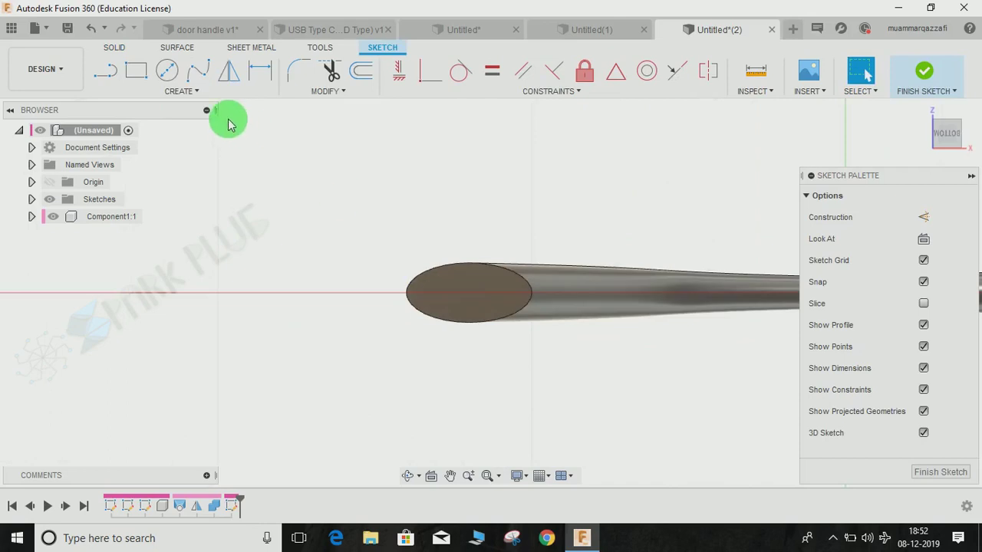
pyautogui.click(184, 93)
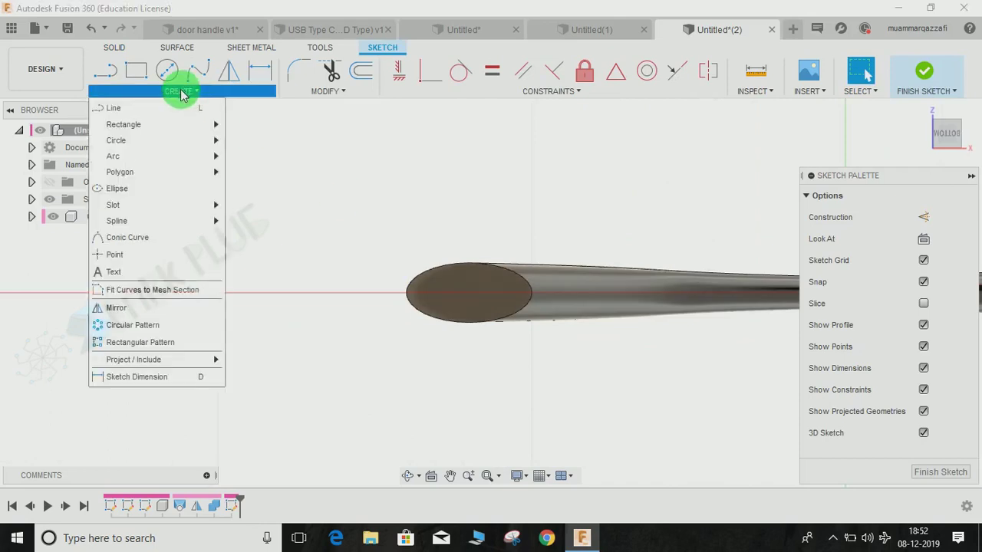
pyautogui.click(123, 259)
pyautogui.scroll(3, 479, 300)
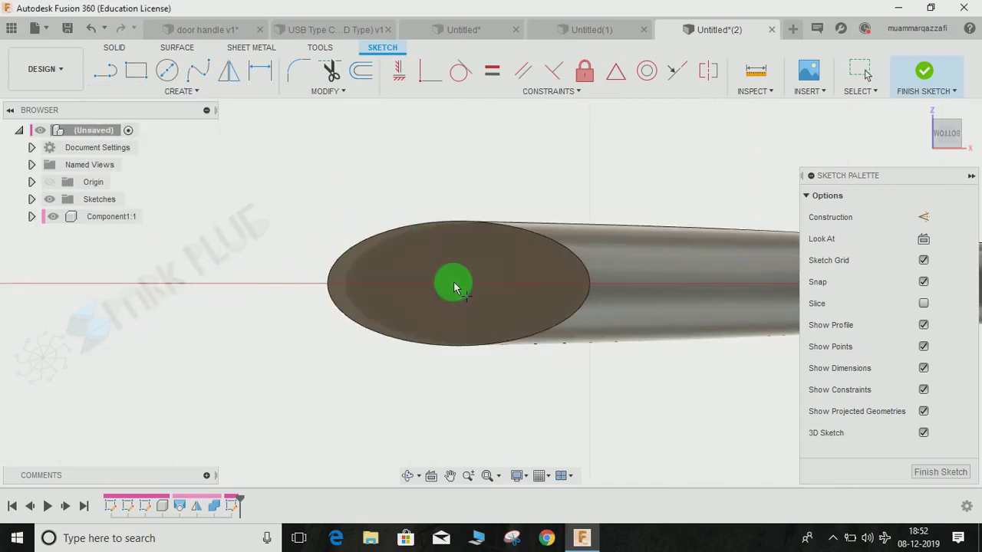
pyautogui.click(452, 284)
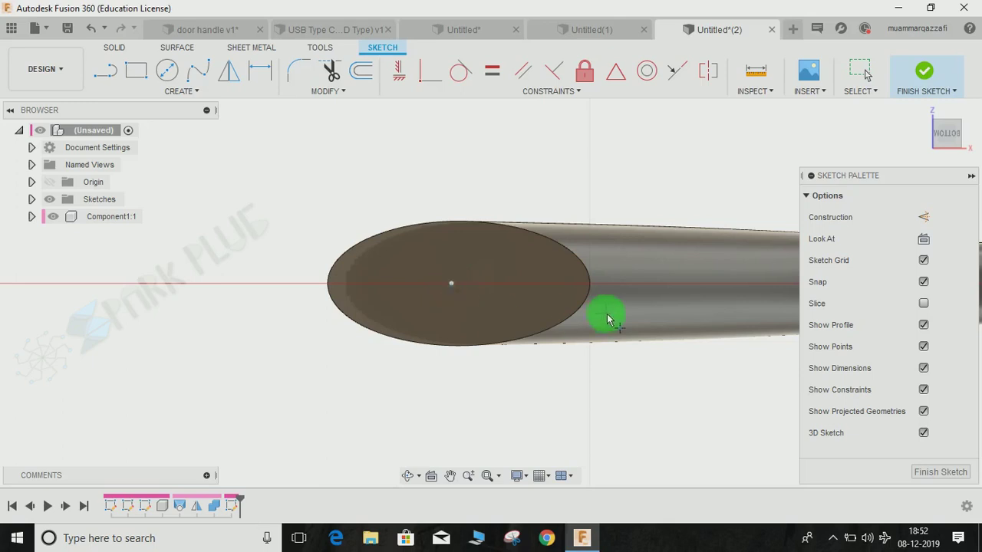
pyautogui.moveTo(606, 319)
pyautogui.keyDown('shift'); pyautogui.mouseDown(button='middle')
pyautogui.moveTo(432, 309)
pyautogui.moveTo(588, 294)
pyautogui.mouseUp(button='middle'); pyautogui.keyUp('shift')
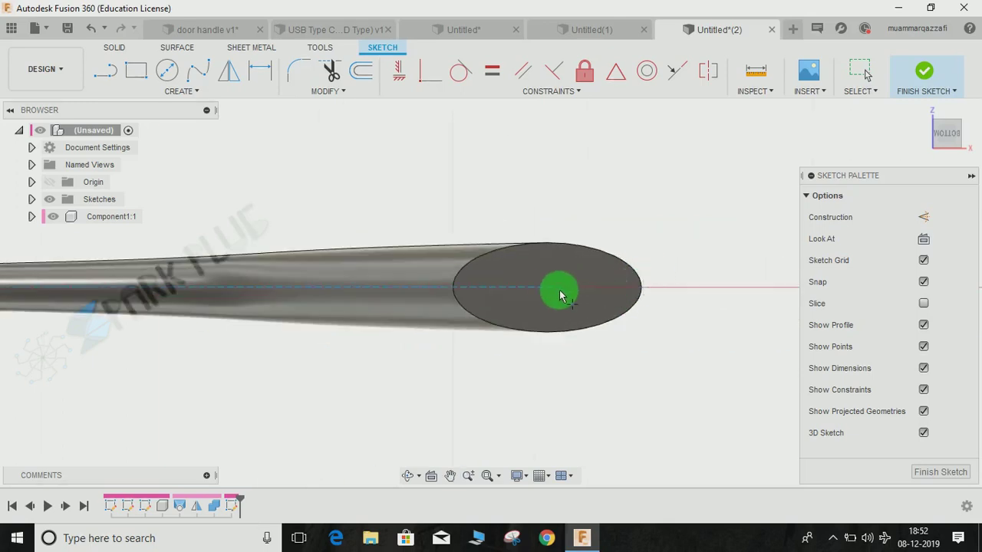
# Cut M5x0.8 tapped holes at the sketch points on both handle end faces
pyautogui.click(924, 77)
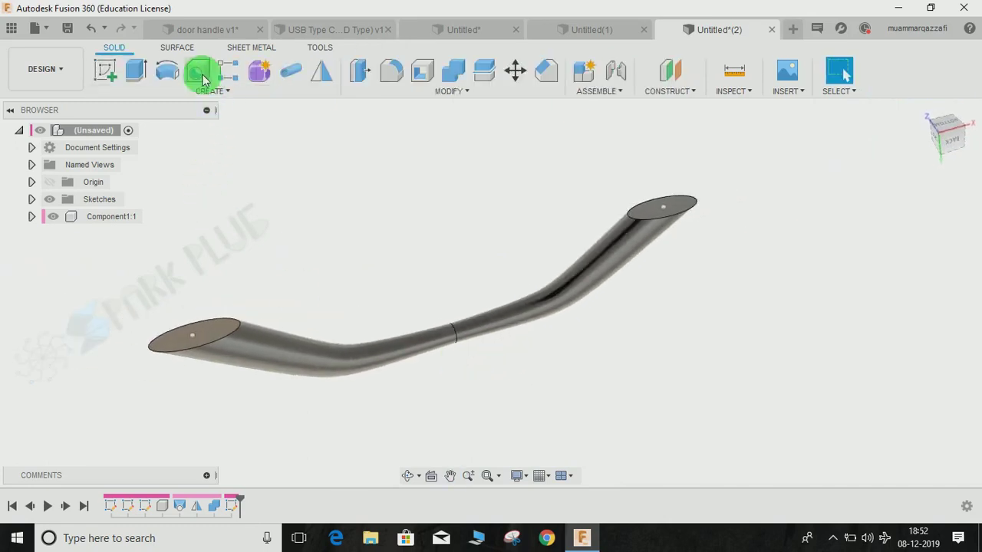
pyautogui.click(209, 91)
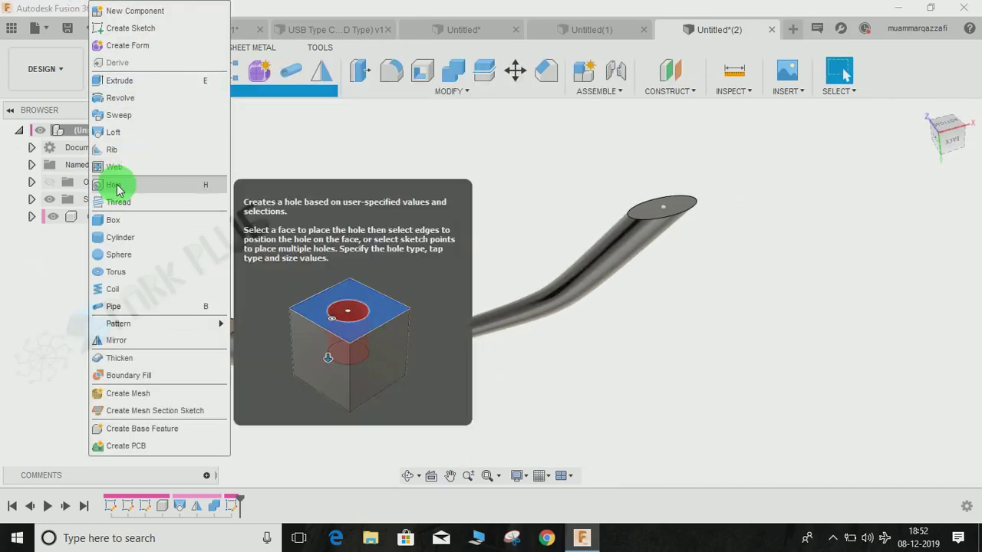
pyautogui.click(117, 189)
pyautogui.moveTo(473, 258); pyautogui.dragTo(572, 292, button='middle')
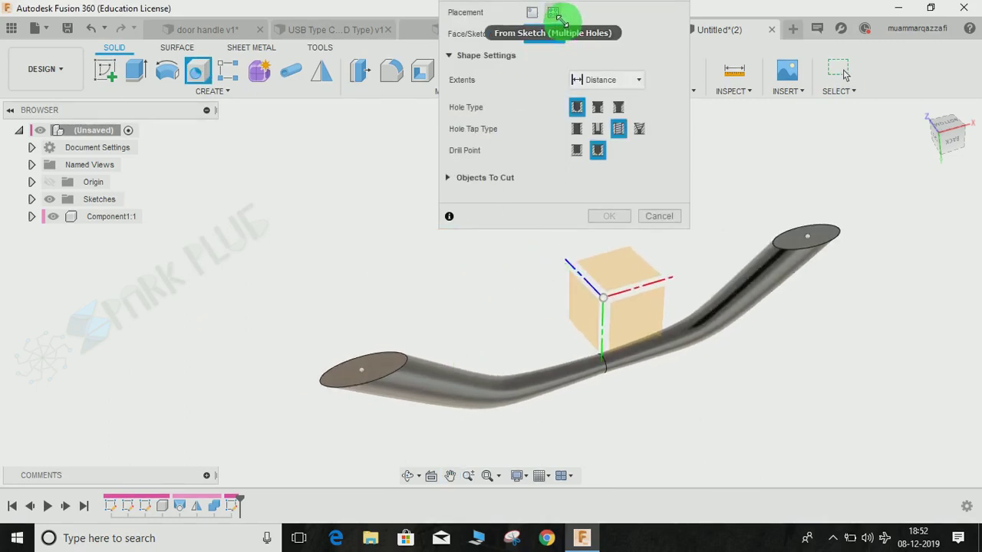
pyautogui.click(554, 13)
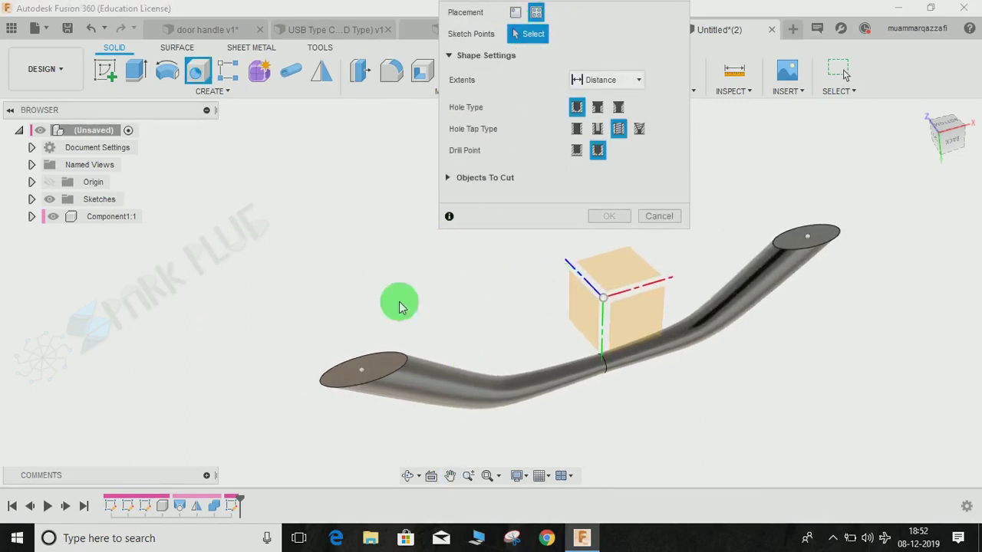
pyautogui.scroll(2, 364, 395)
pyautogui.click(359, 386)
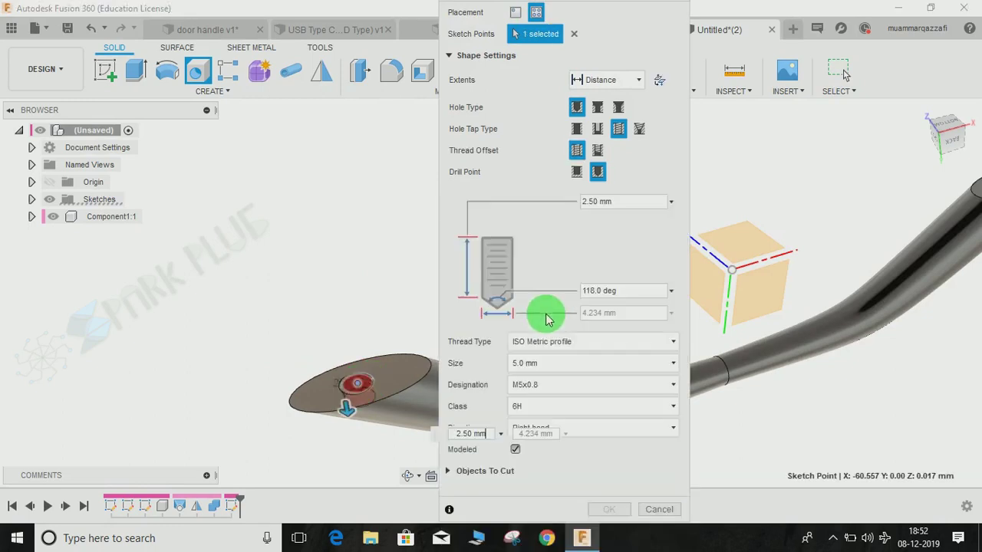
pyautogui.moveTo(706, 235)
pyautogui.keyDown('shift'); pyautogui.mouseDown(button='middle')
pyautogui.moveTo(290, 400)
pyautogui.moveTo(342, 377)
pyautogui.mouseUp(button='middle'); pyautogui.keyUp('shift')
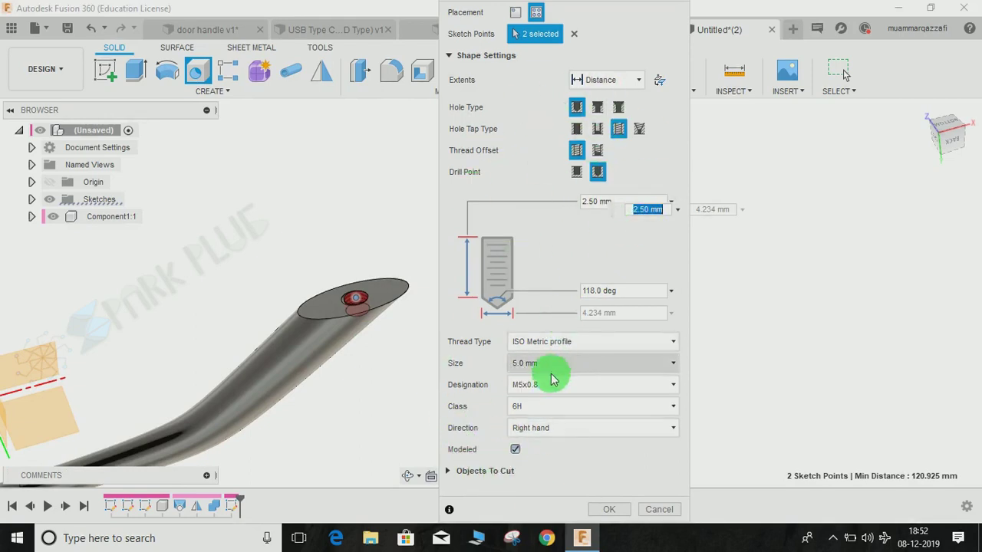
pyautogui.click(610, 510)
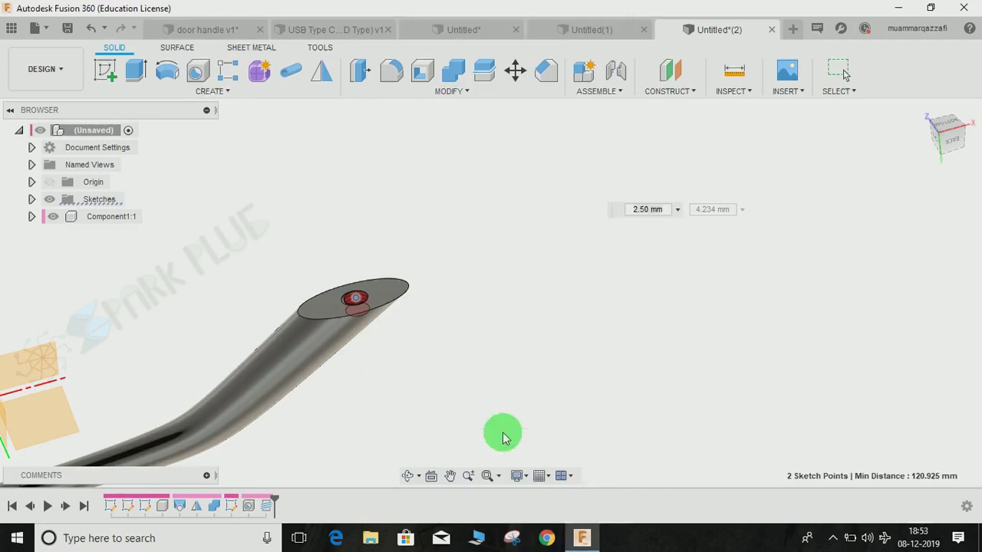
pyautogui.scroll(4, 361, 330)
pyautogui.moveTo(326, 273)
pyautogui.keyDown('shift'); pyautogui.mouseDown(button='middle')
pyautogui.moveTo(499, 313)
pyautogui.moveTo(452, 438)
pyautogui.mouseUp(button='middle'); pyautogui.keyUp('shift')
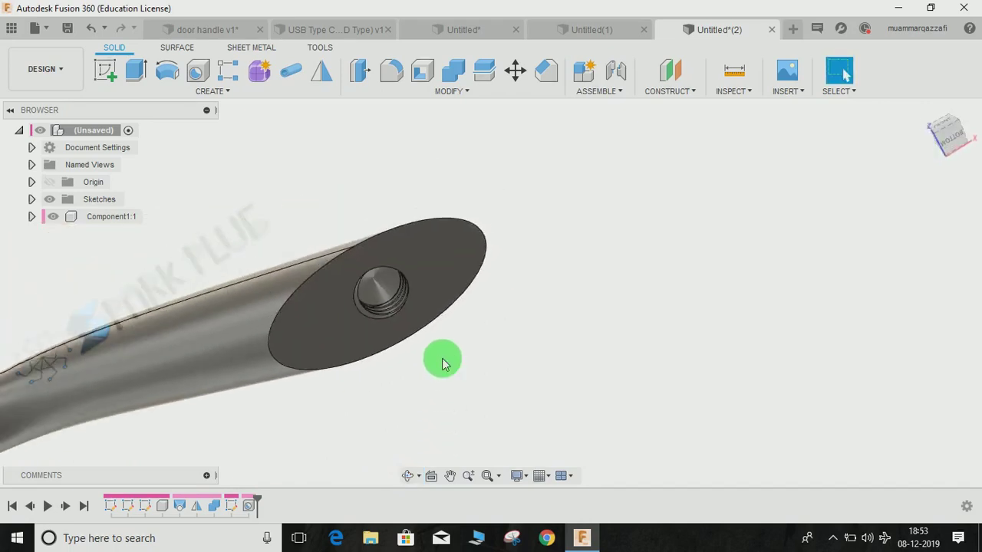
pyautogui.moveTo(453, 439)
pyautogui.keyDown('shift'); pyautogui.mouseDown(button='middle')
pyautogui.moveTo(556, 373)
pyautogui.moveTo(699, 180)
pyautogui.moveTo(706, 235)
pyautogui.moveTo(669, 318)
pyautogui.moveTo(533, 297)
pyautogui.moveTo(574, 207)
pyautogui.moveTo(603, 225)
pyautogui.moveTo(461, 221)
pyautogui.moveTo(435, 243)
pyautogui.moveTo(423, 131)
pyautogui.moveTo(401, 103)
pyautogui.moveTo(491, 268)
pyautogui.moveTo(513, 253)
pyautogui.moveTo(513, 231)
pyautogui.moveTo(530, 232)
pyautogui.moveTo(307, 285)
pyautogui.moveTo(355, 246)
pyautogui.moveTo(307, 269)
pyautogui.moveTo(319, 246)
pyautogui.moveTo(379, 228)
pyautogui.moveTo(555, 241)
pyautogui.moveTo(530, 292)
pyautogui.mouseUp(button='middle'); pyautogui.keyUp('shift')
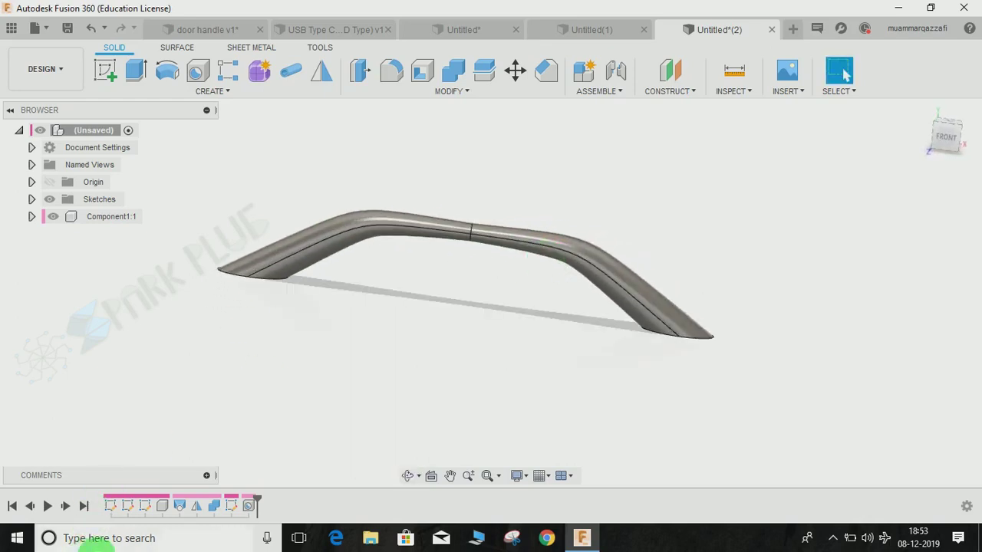
pyautogui.click(146, 509)
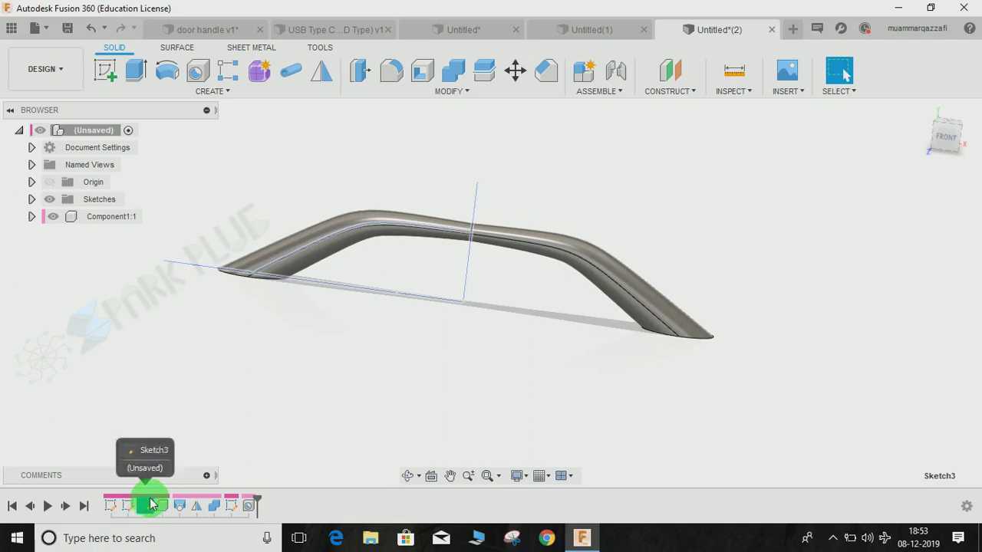
pyautogui.moveTo(469, 318)
pyautogui.keyDown('shift'); pyautogui.mouseDown(button='middle')
pyautogui.moveTo(421, 386)
pyautogui.moveTo(511, 237)
pyautogui.moveTo(500, 305)
pyautogui.moveTo(478, 355)
pyautogui.moveTo(426, 405)
pyautogui.moveTo(532, 388)
pyautogui.moveTo(482, 394)
pyautogui.mouseUp(button='middle'); pyautogui.keyUp('shift')
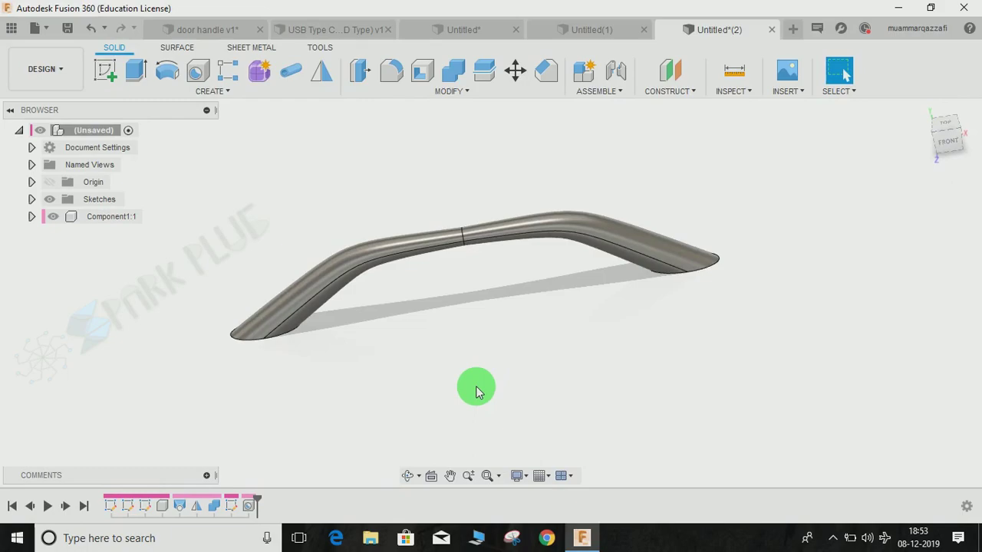